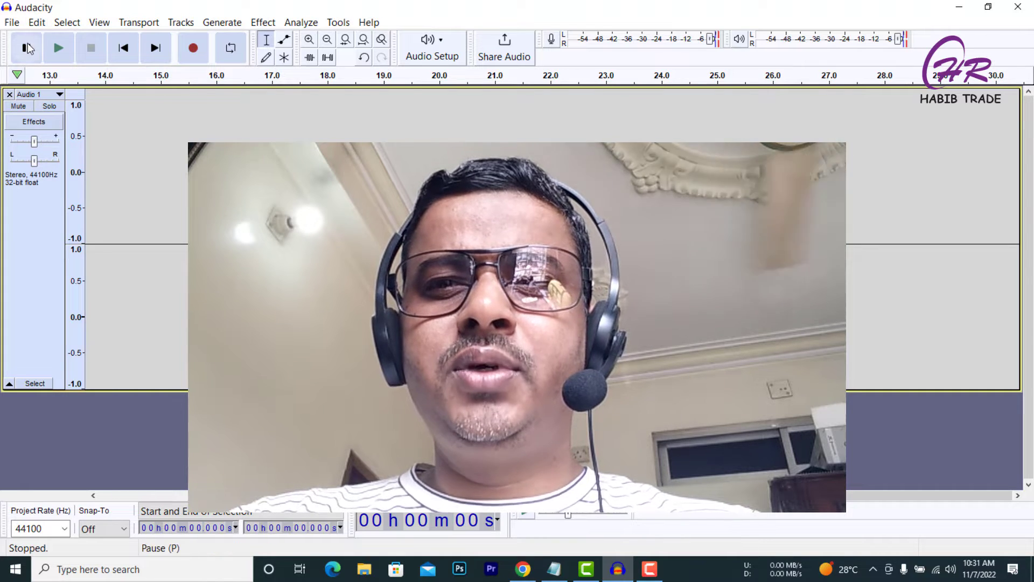
{"action": "left_click", "coordinate": [9, 21]}
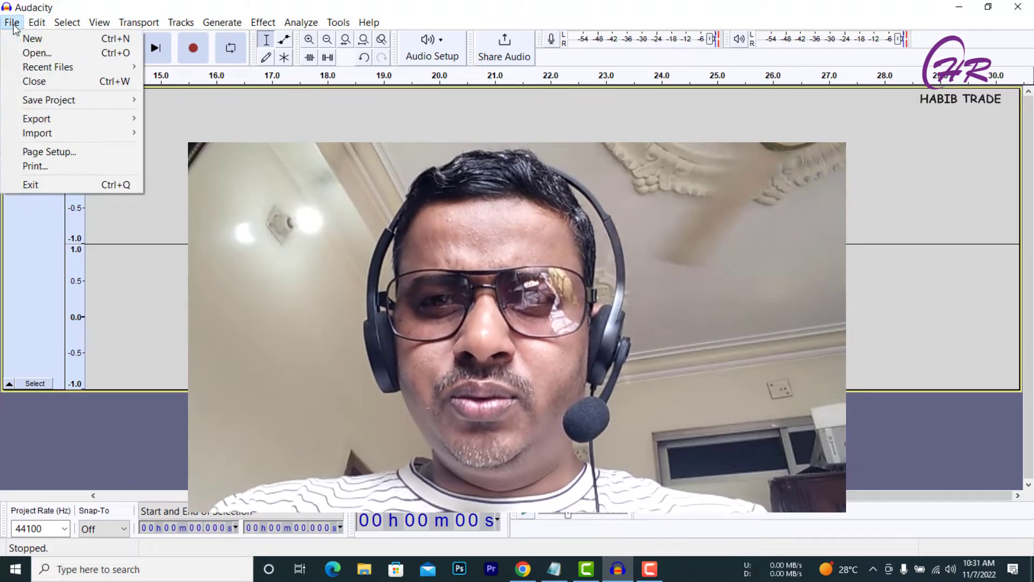
{"action": "mouse_move", "coordinate": [41, 32]}
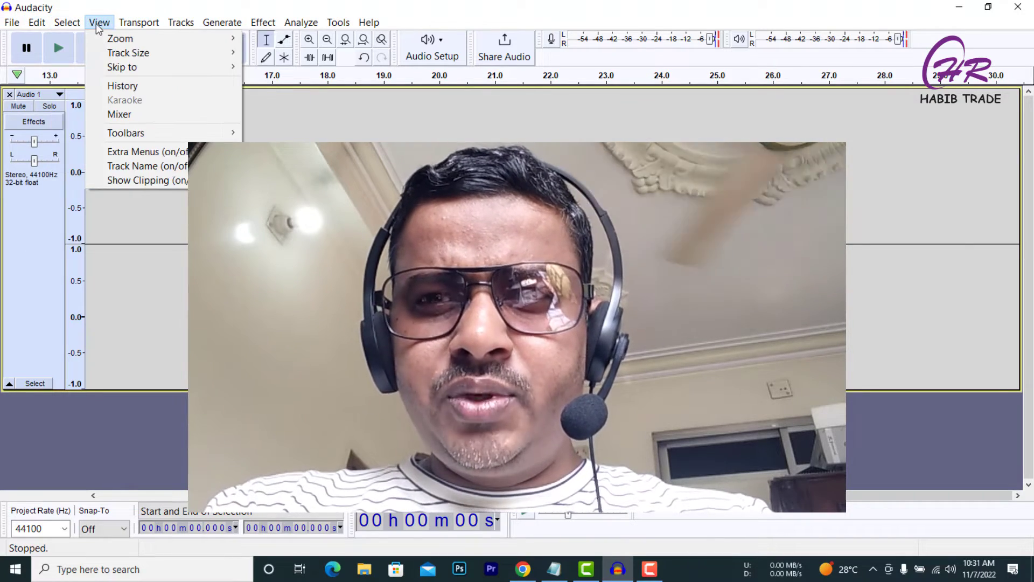
{"action": "mouse_move", "coordinate": [132, 33]}
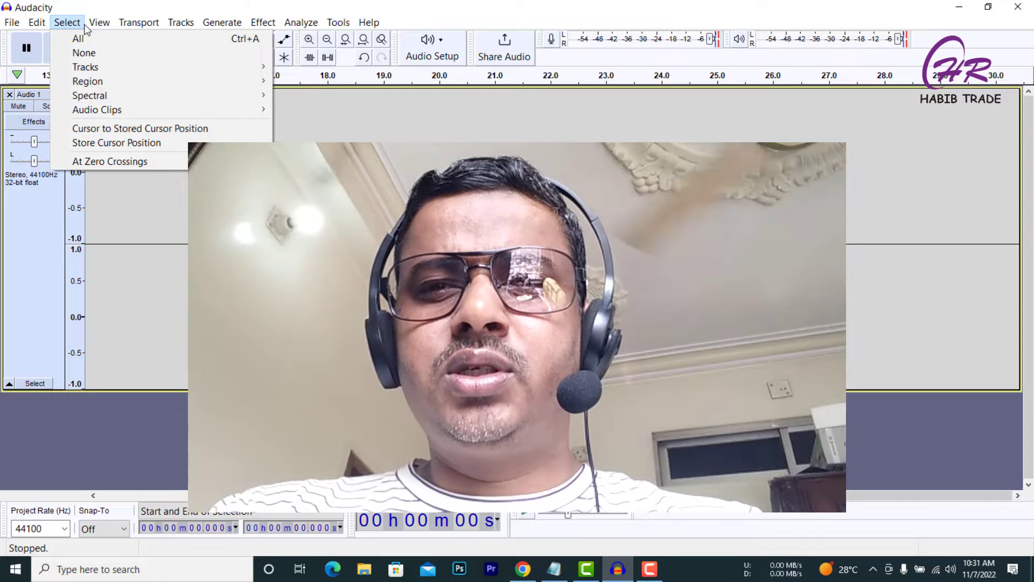
{"action": "left_click", "coordinate": [139, 22]}
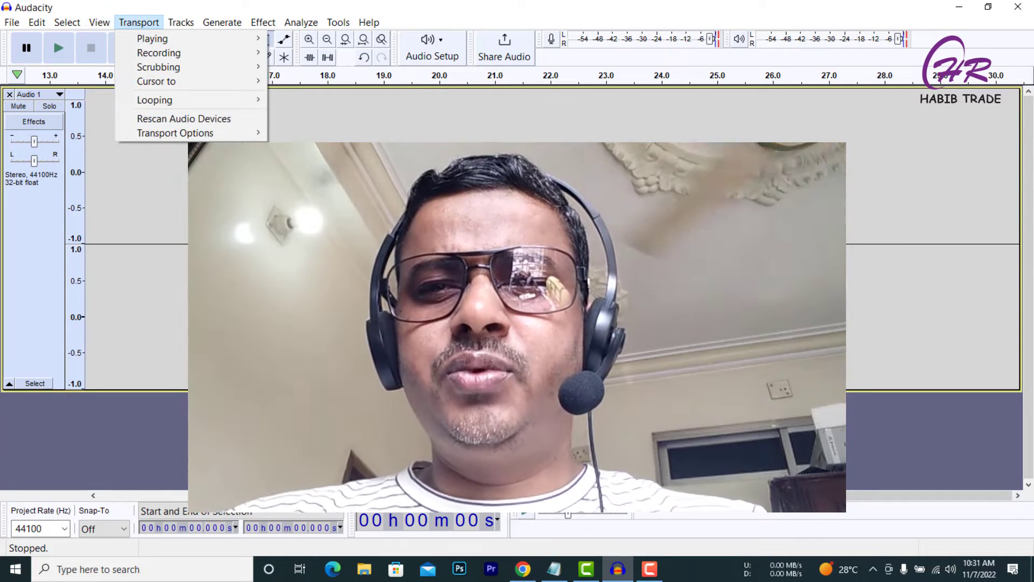
{"action": "left_click", "coordinate": [194, 232]}
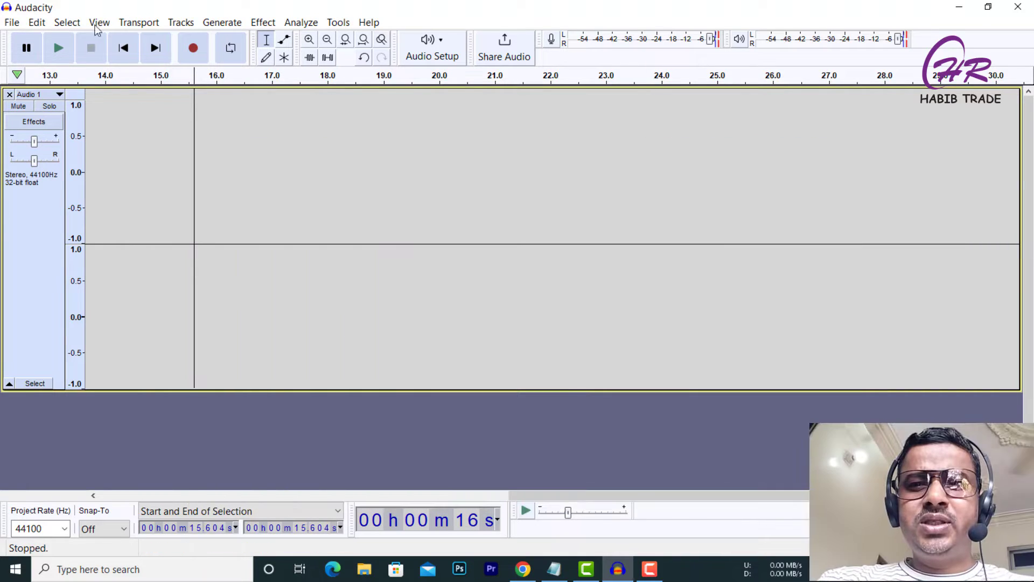
{"action": "left_click", "coordinate": [12, 23]}
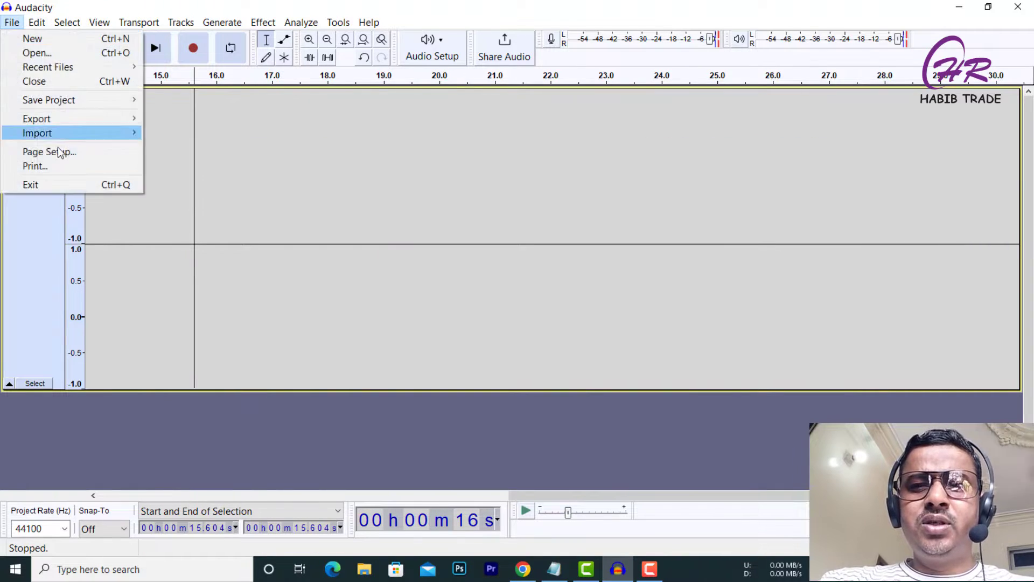
{"action": "left_click", "coordinate": [281, 177]}
{"action": "left_click", "coordinate": [105, 152]}
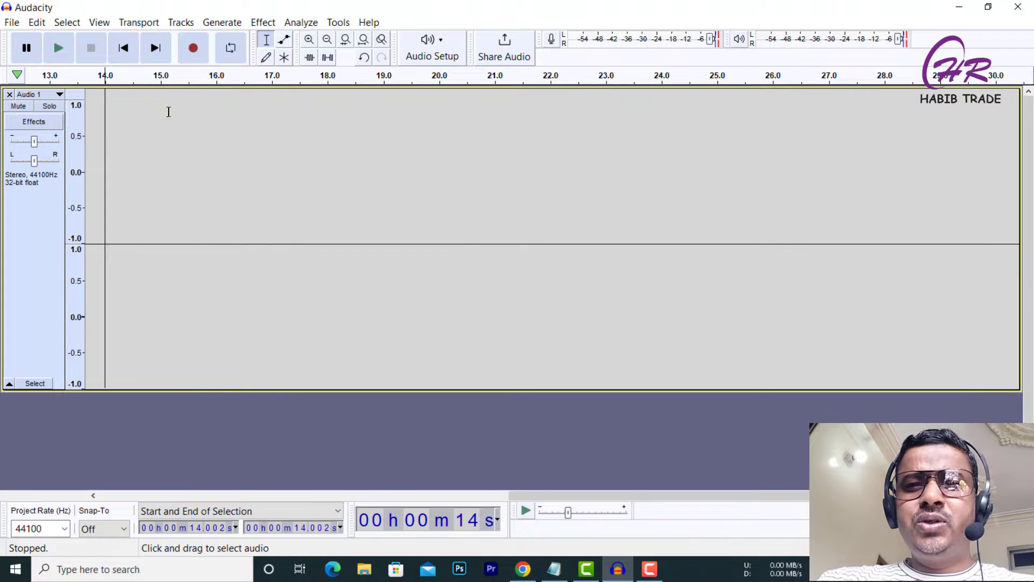
Record a short voice clip into the track starting at about 13.7 seconds.
{"action": "left_click", "coordinate": [89, 124]}
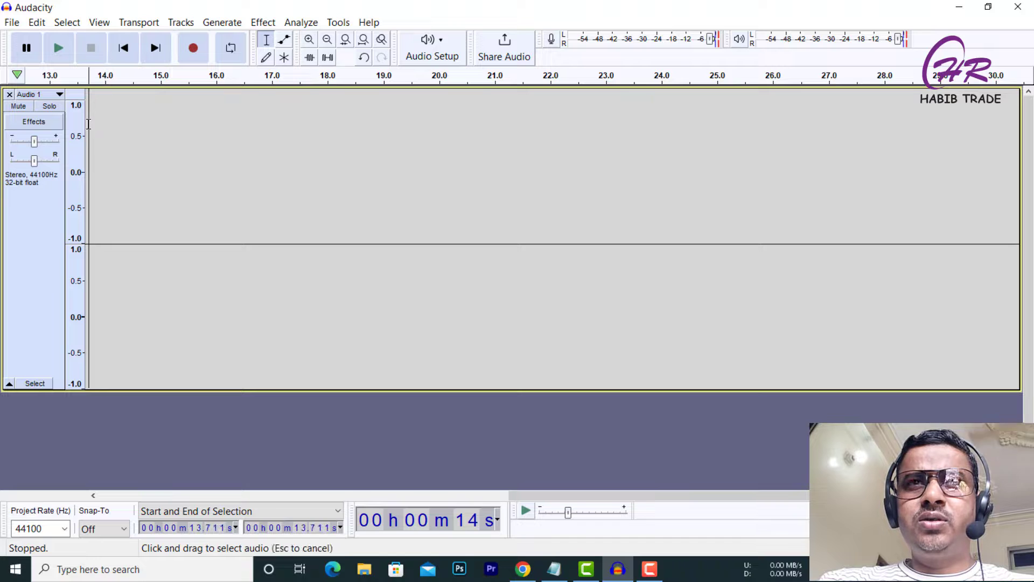
{"action": "left_click", "coordinate": [197, 46]}
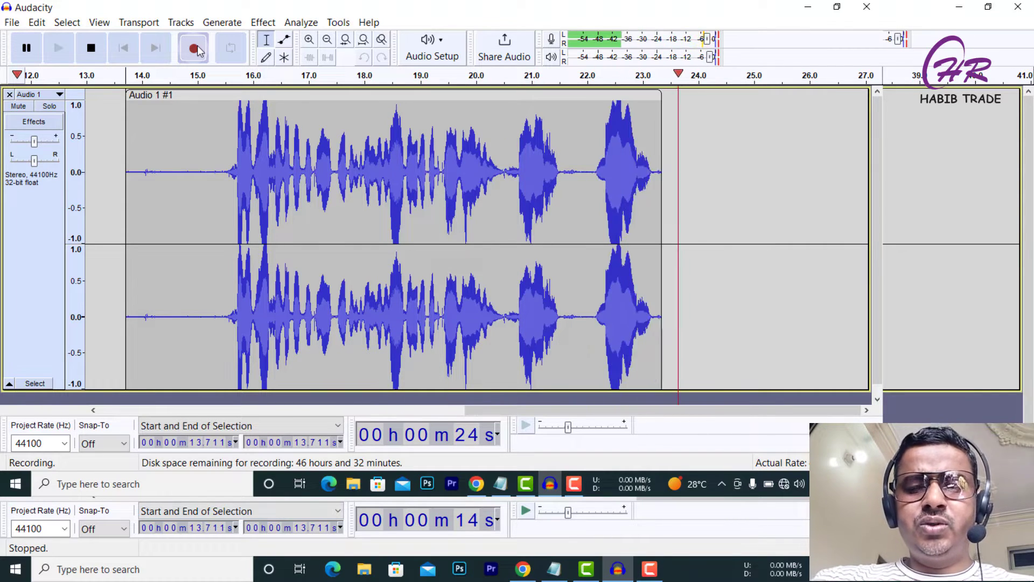
{"action": "left_click", "coordinate": [91, 48]}
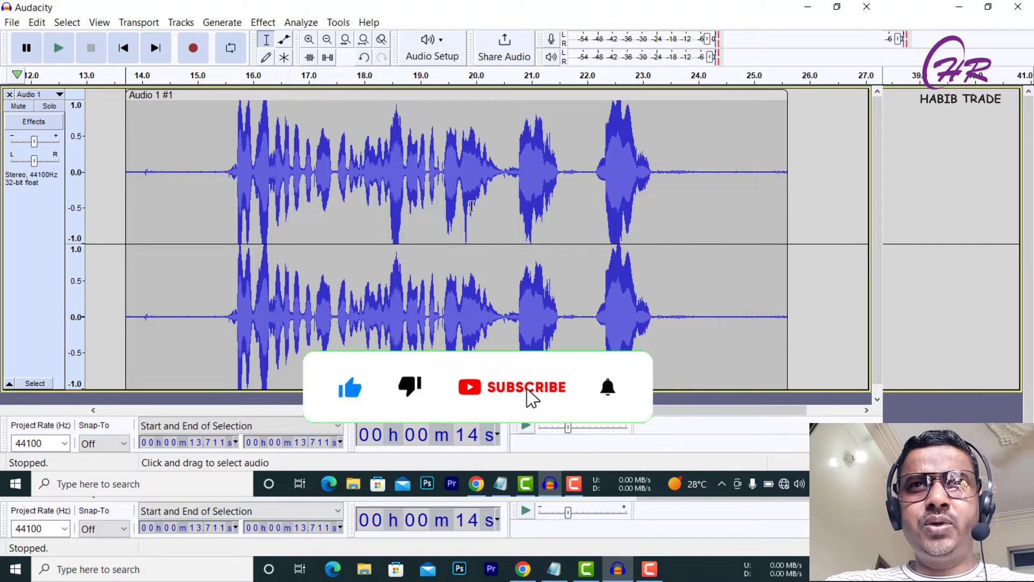
Play back the recorded voice clip to listen to it.
{"action": "left_click", "coordinate": [263, 455]}
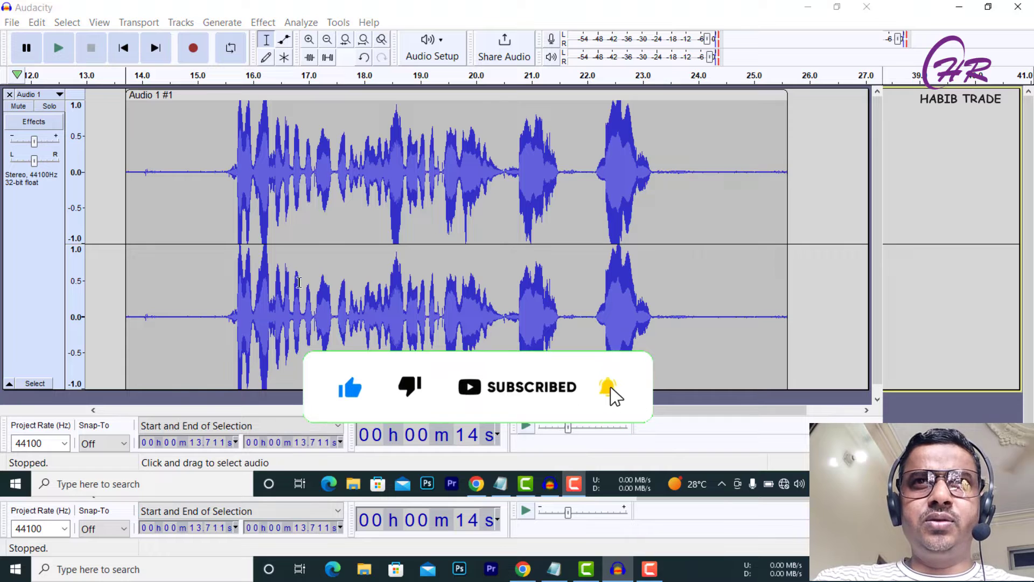
{"action": "left_click", "coordinate": [59, 48]}
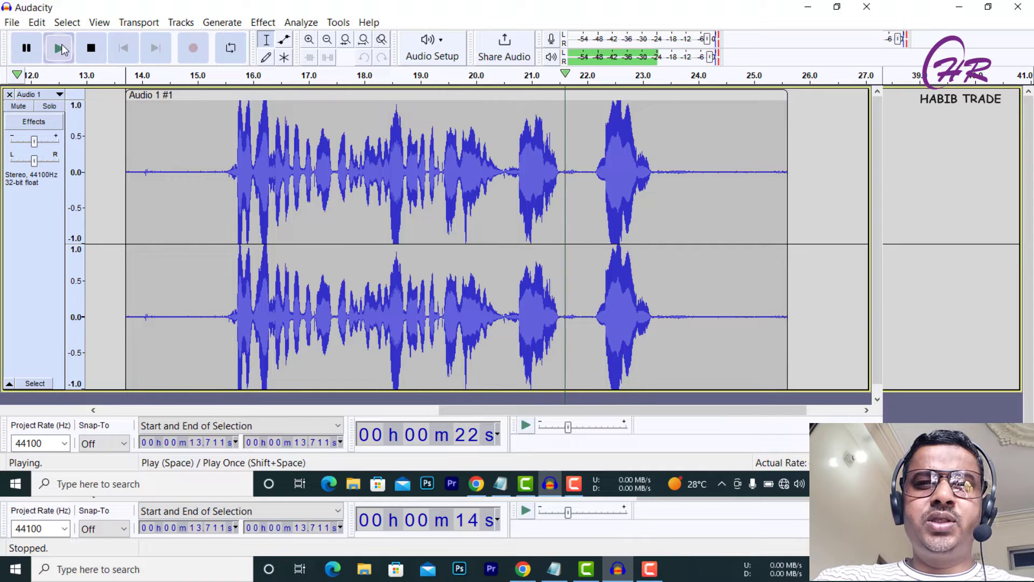
{"action": "left_click", "coordinate": [61, 45]}
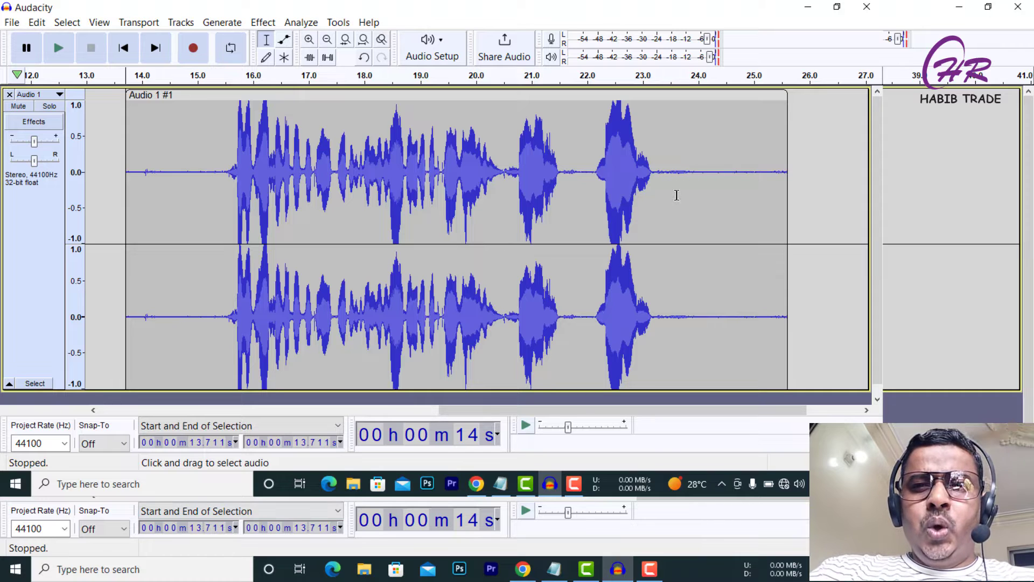
Switch the audio track's display from Waveform to Spectrogram view.
{"action": "left_click_drag", "start_coordinate": [669, 190], "coordinate": [757, 209]}
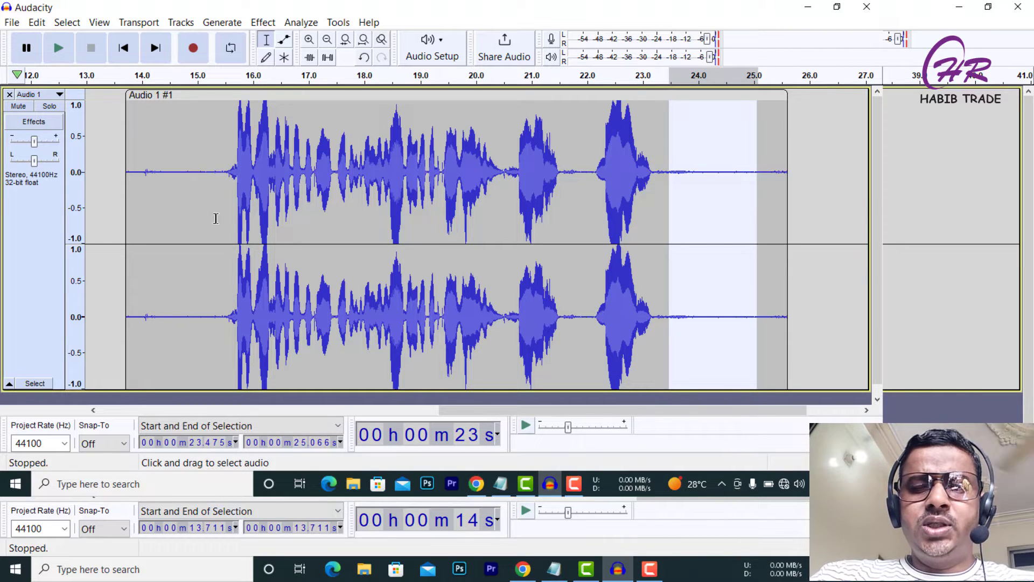
{"action": "left_click_drag", "start_coordinate": [214, 218], "coordinate": [175, 221]}
{"action": "left_click", "coordinate": [687, 182]}
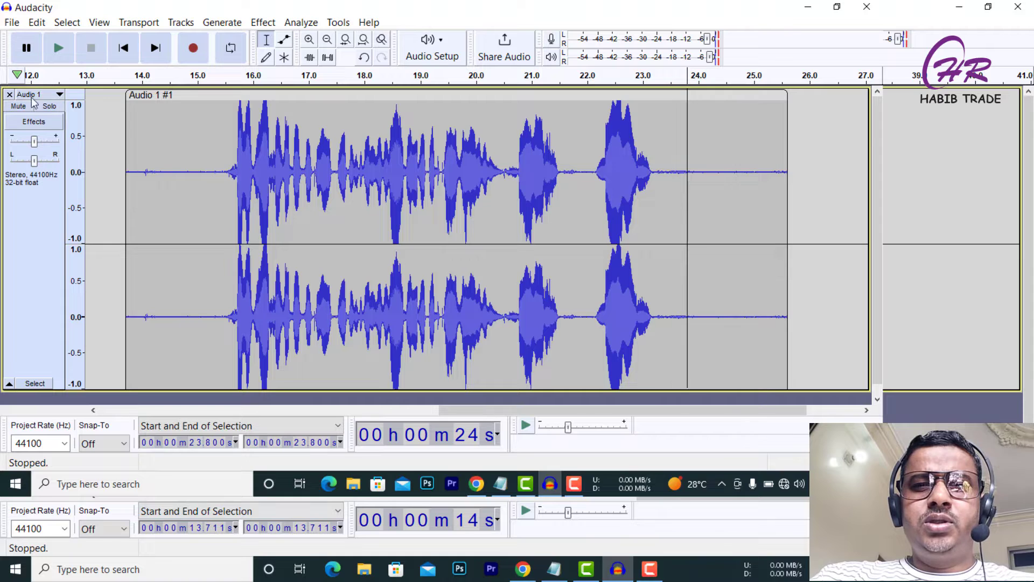
{"action": "left_click", "coordinate": [57, 94]}
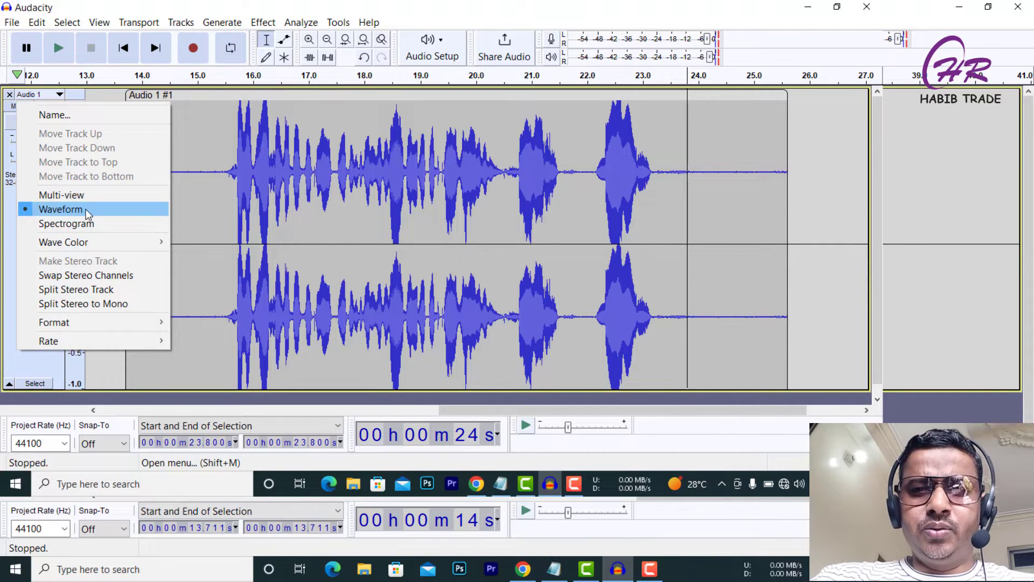
{"action": "left_click", "coordinate": [60, 222]}
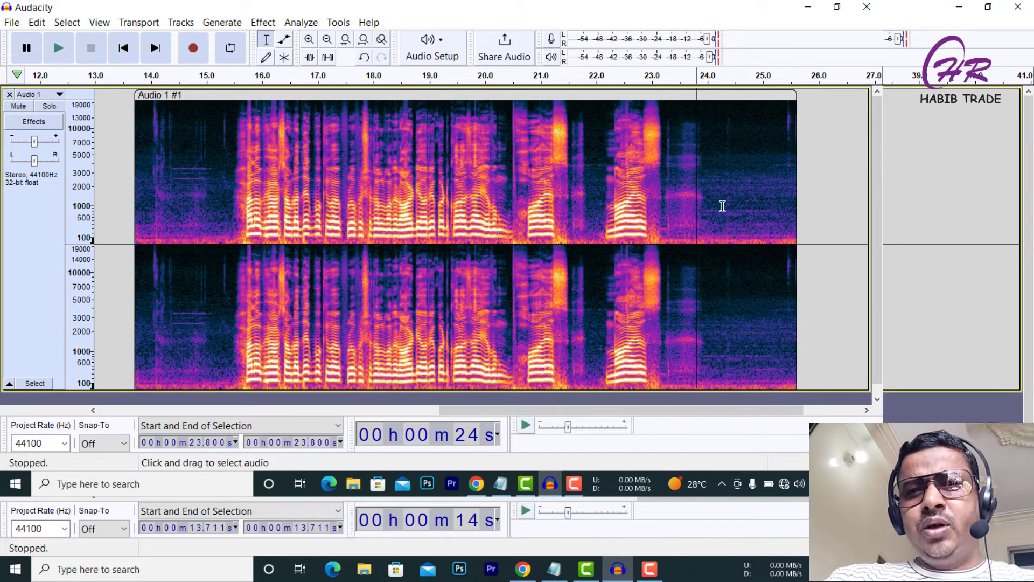
Inspect selected noise regions in the spectrogram, then switch the track back to Waveform view.
{"action": "left_click_drag", "start_coordinate": [719, 195], "coordinate": [787, 242]}
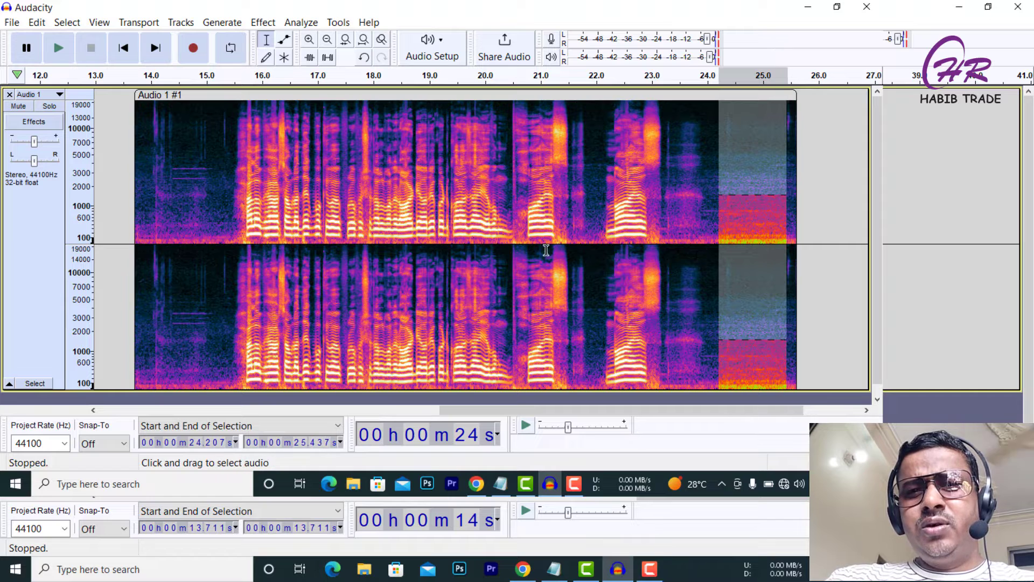
{"action": "left_click_drag", "start_coordinate": [226, 214], "coordinate": [192, 221]}
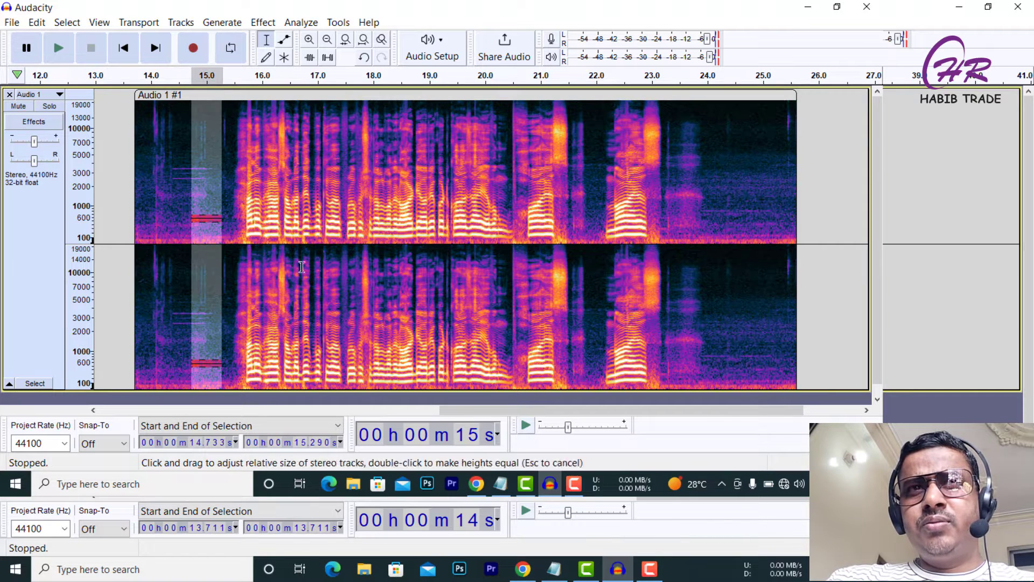
{"action": "left_click", "coordinate": [322, 397]}
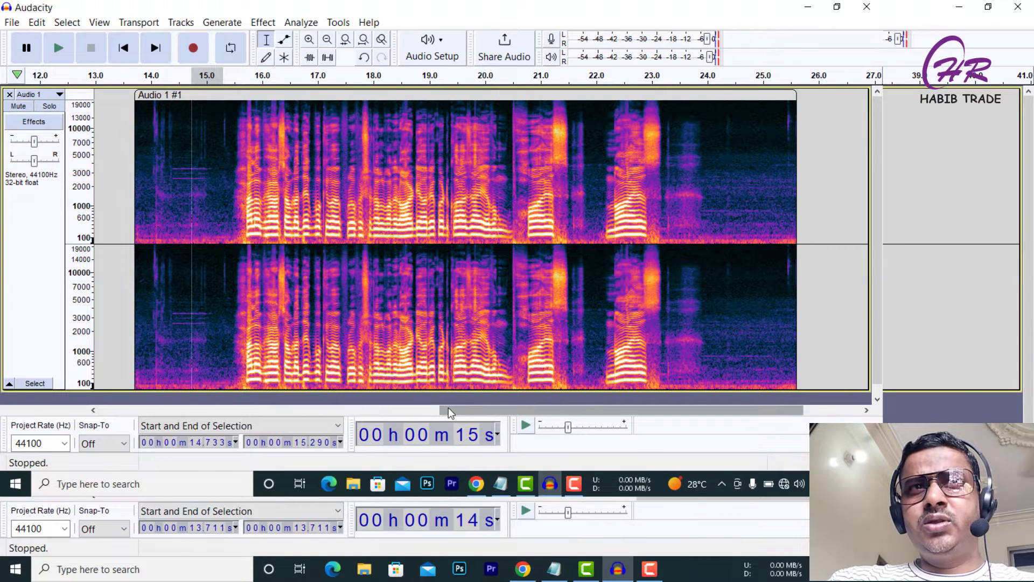
{"action": "left_click_drag", "start_coordinate": [449, 407], "coordinate": [597, 400]}
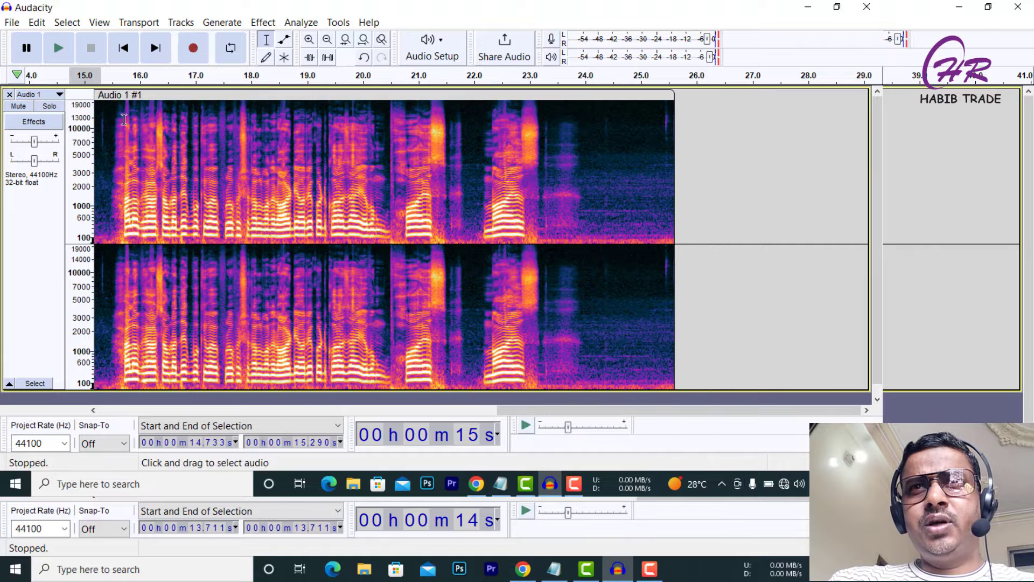
{"action": "left_click", "coordinate": [52, 97]}
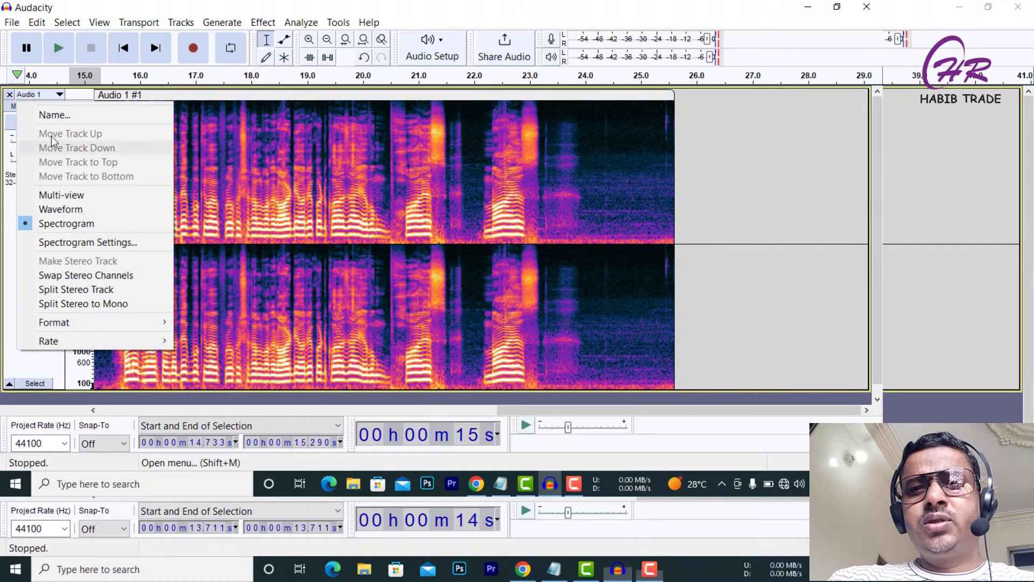
{"action": "left_click", "coordinate": [68, 213]}
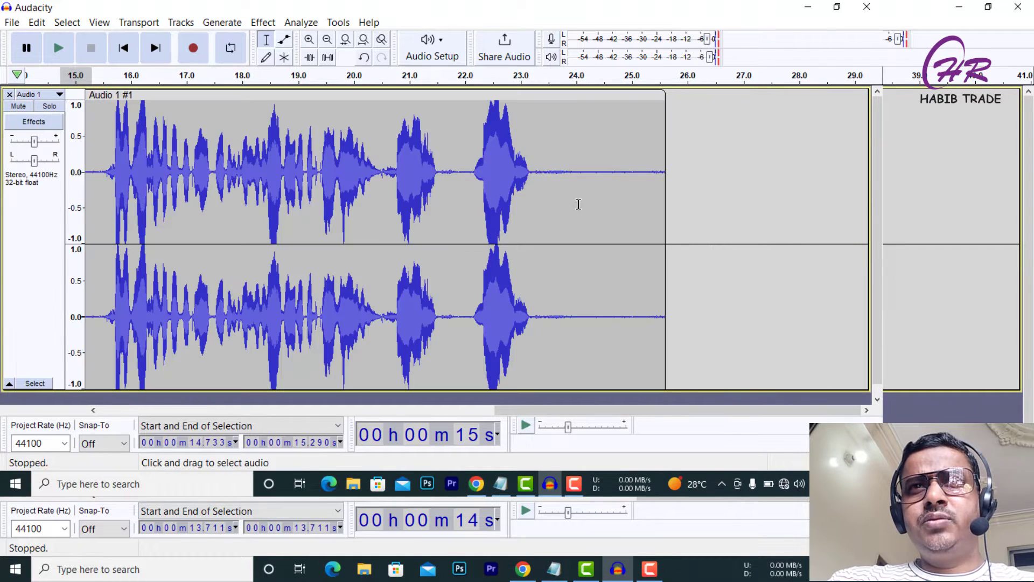
Select the silent tail of the clip from about 23.2 to 25.6 seconds and show it as a spectrogram.
{"action": "left_click_drag", "start_coordinate": [538, 187], "coordinate": [659, 213]}
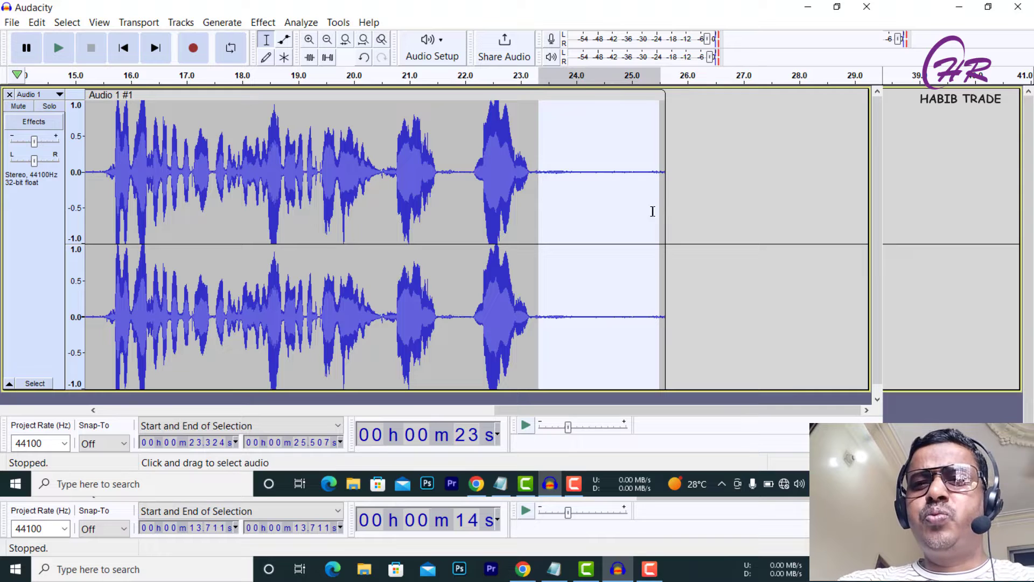
{"action": "left_click", "coordinate": [533, 175]}
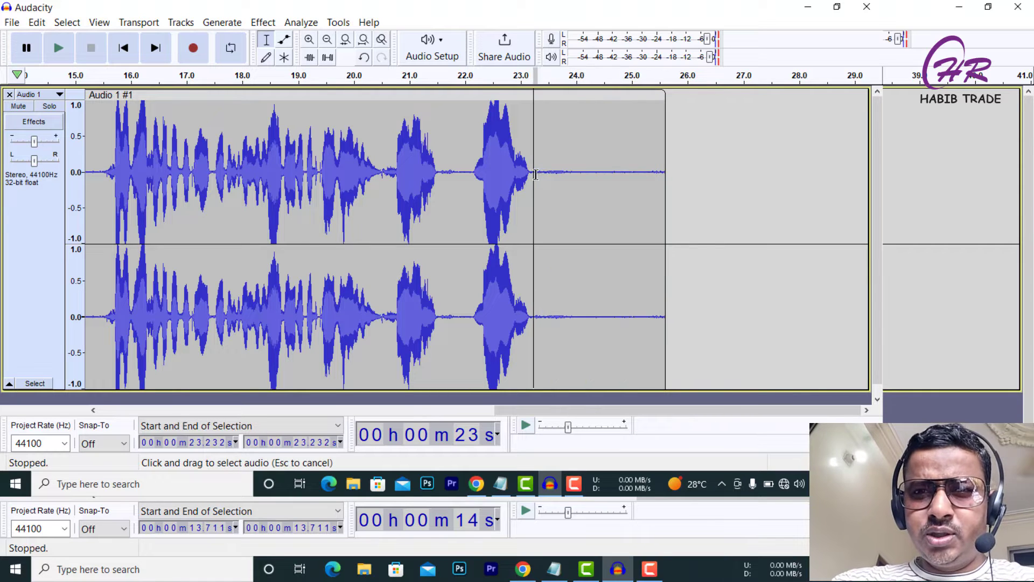
{"action": "left_click_drag", "start_coordinate": [535, 174], "coordinate": [662, 181]}
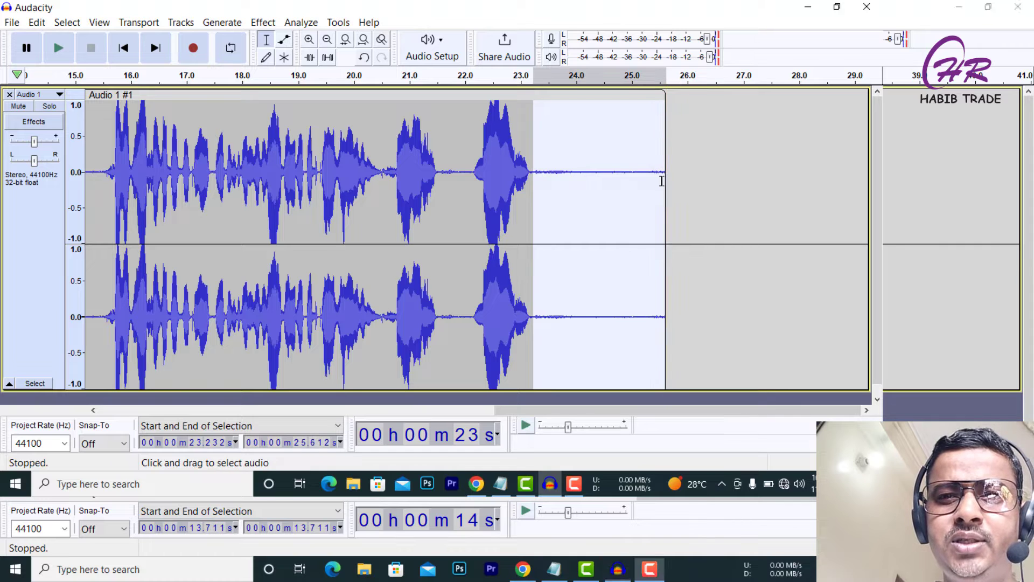
{"action": "left_click", "coordinate": [51, 97]}
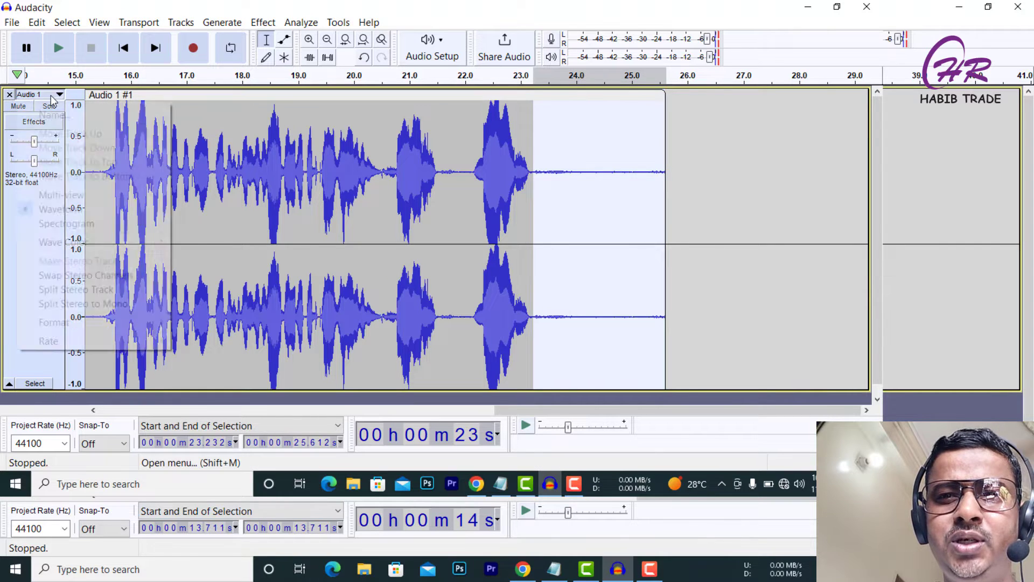
{"action": "left_click", "coordinate": [79, 224]}
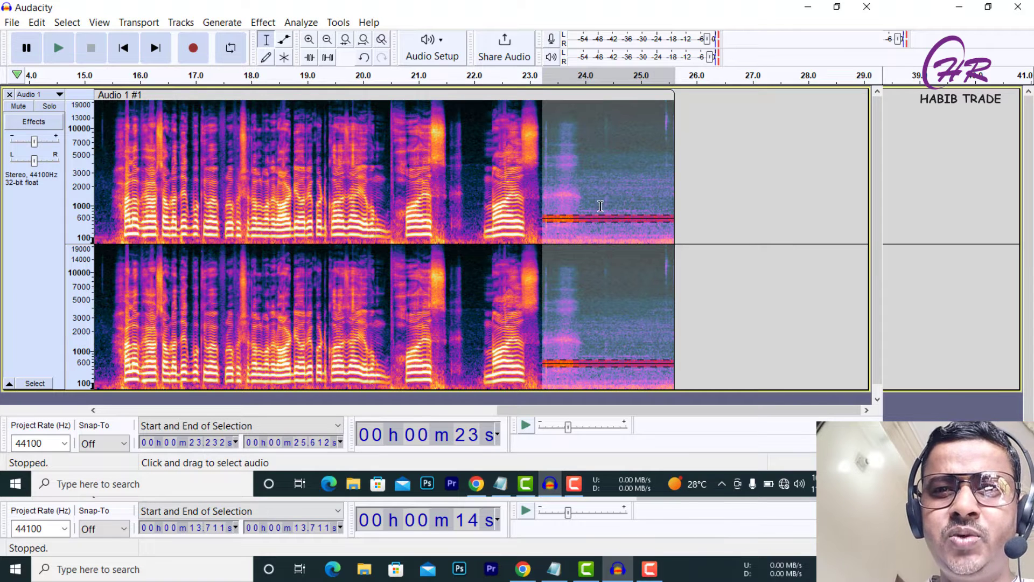
Apply the Noise Gate effect with its default settings to the selected silent tail.
{"action": "left_click", "coordinate": [296, 25]}
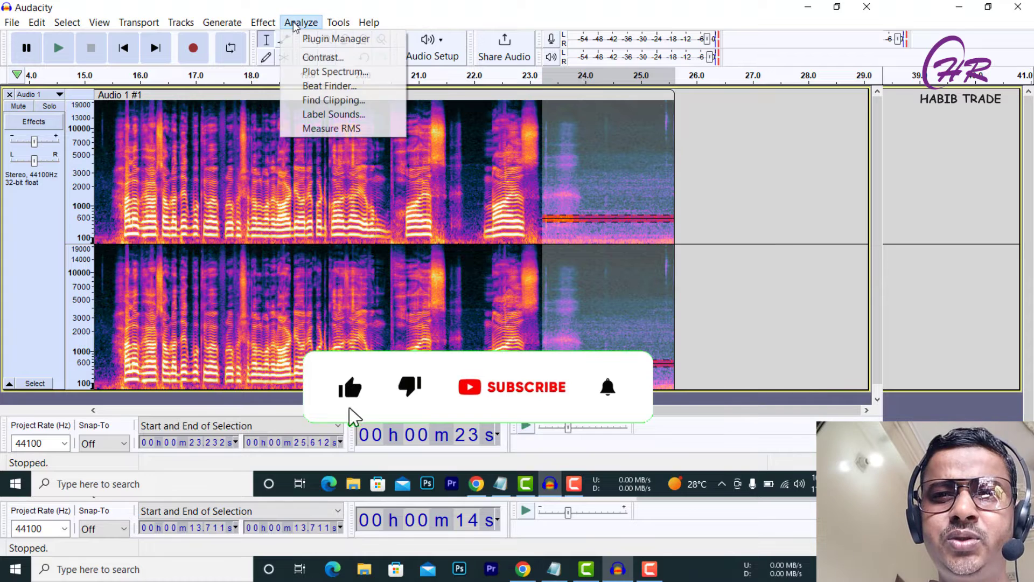
{"action": "mouse_move", "coordinate": [276, 24]}
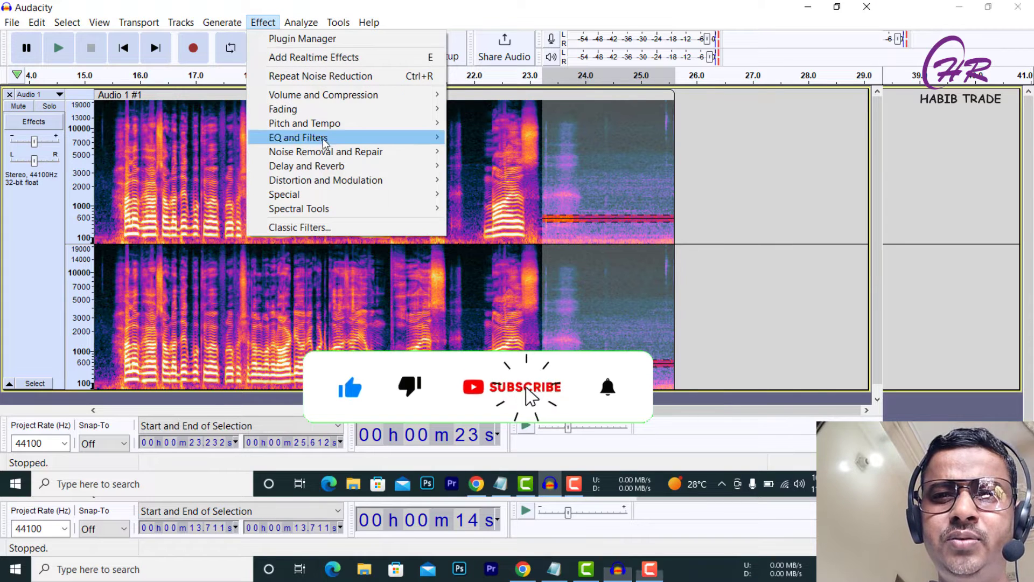
{"action": "mouse_move", "coordinate": [357, 154]}
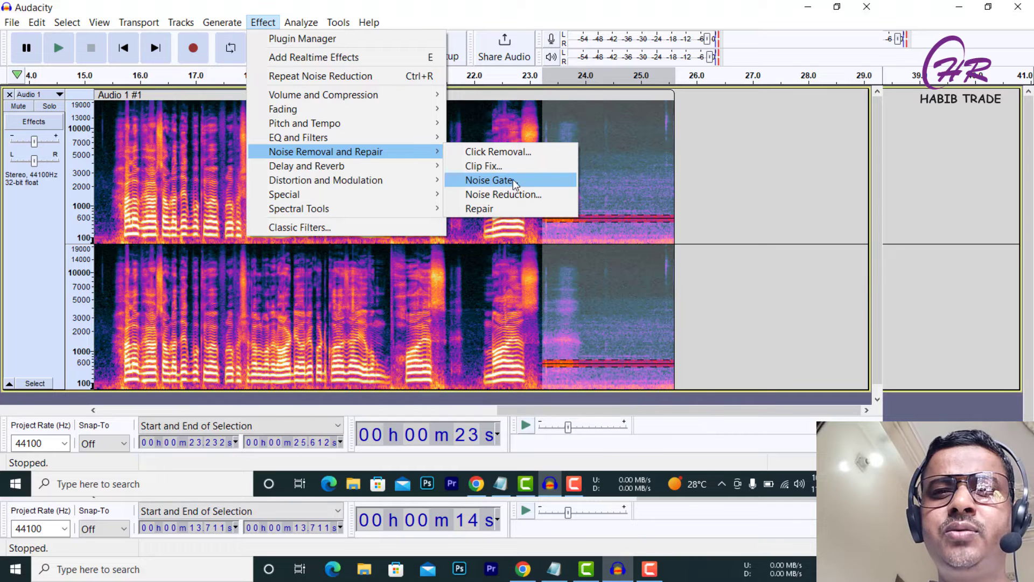
{"action": "left_click", "coordinate": [496, 182]}
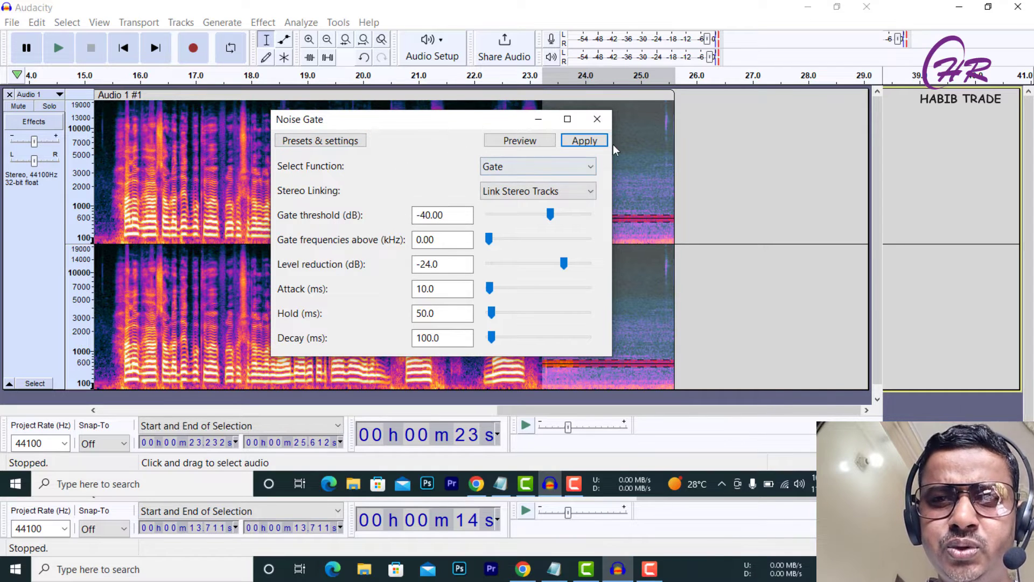
{"action": "left_click", "coordinate": [577, 144]}
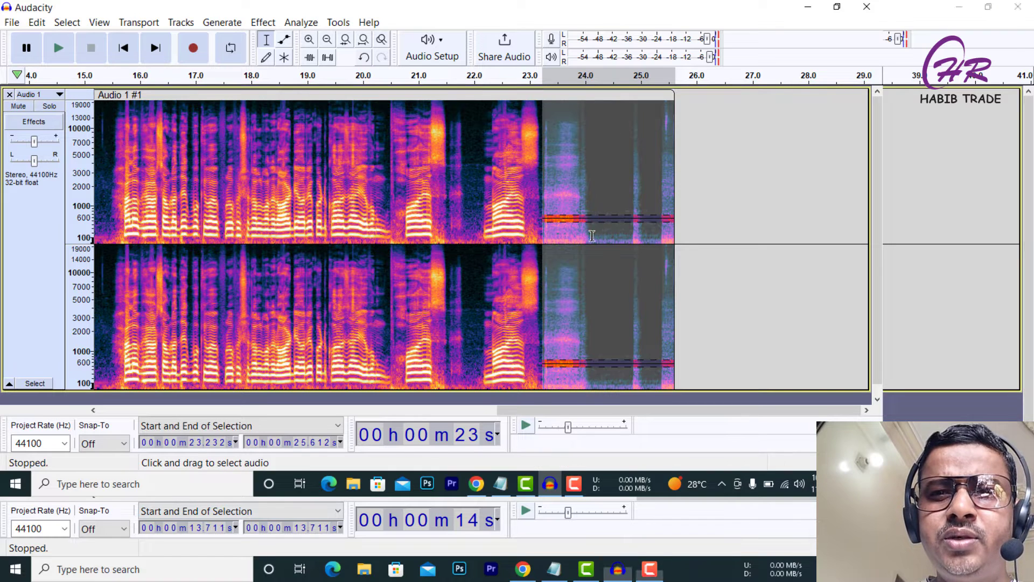
Select the whole clip and apply the Noise Gate effect to it with default settings.
{"action": "double_click", "coordinate": [288, 257]}
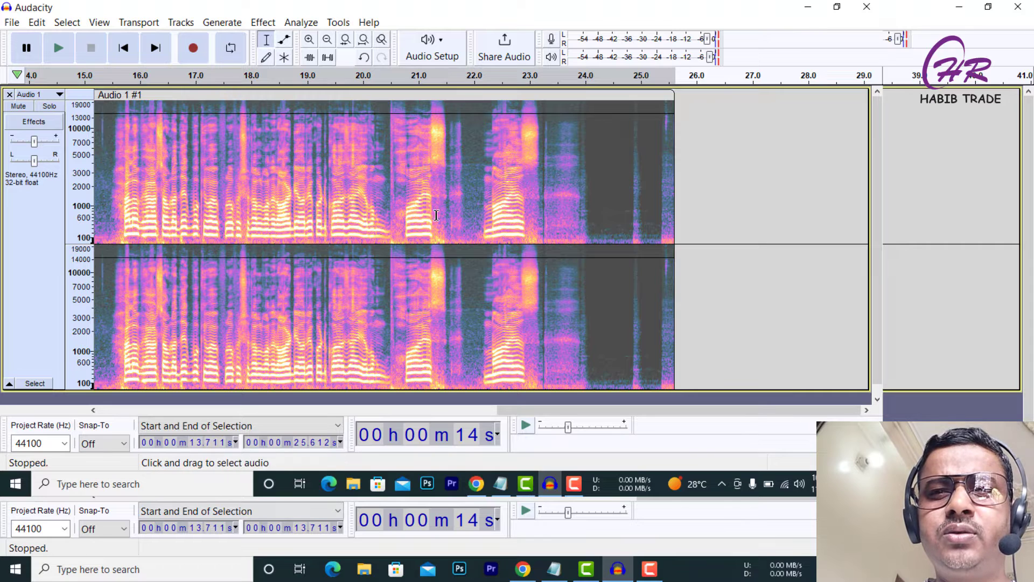
{"action": "left_click", "coordinate": [258, 24]}
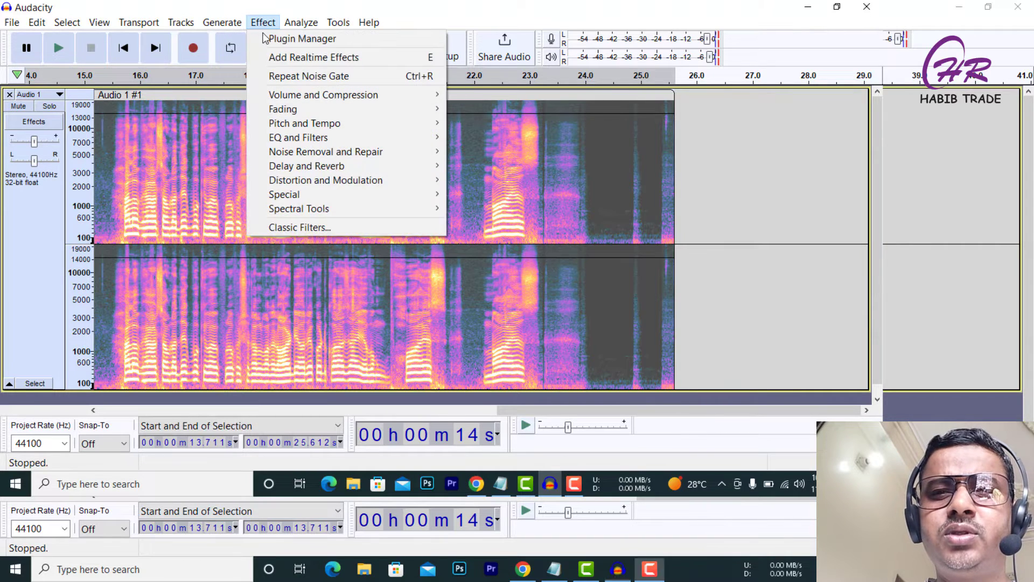
{"action": "mouse_move", "coordinate": [340, 155]}
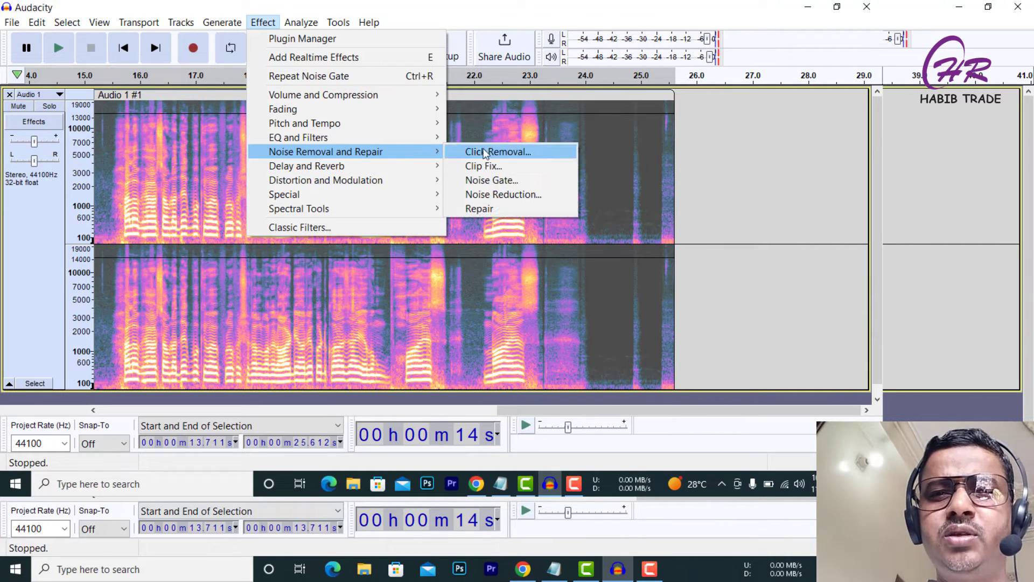
{"action": "left_click", "coordinate": [511, 183]}
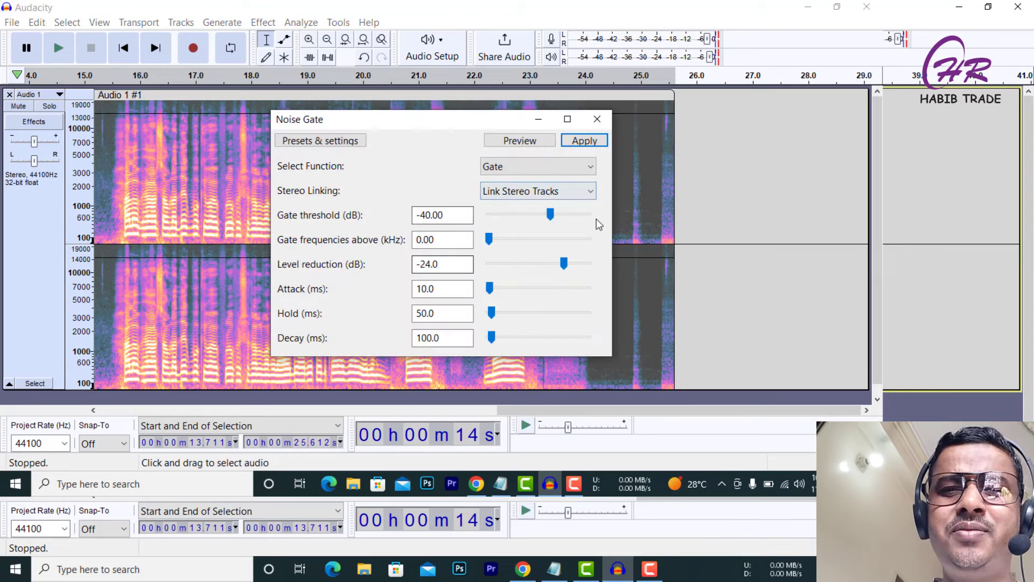
{"action": "left_click", "coordinate": [582, 141]}
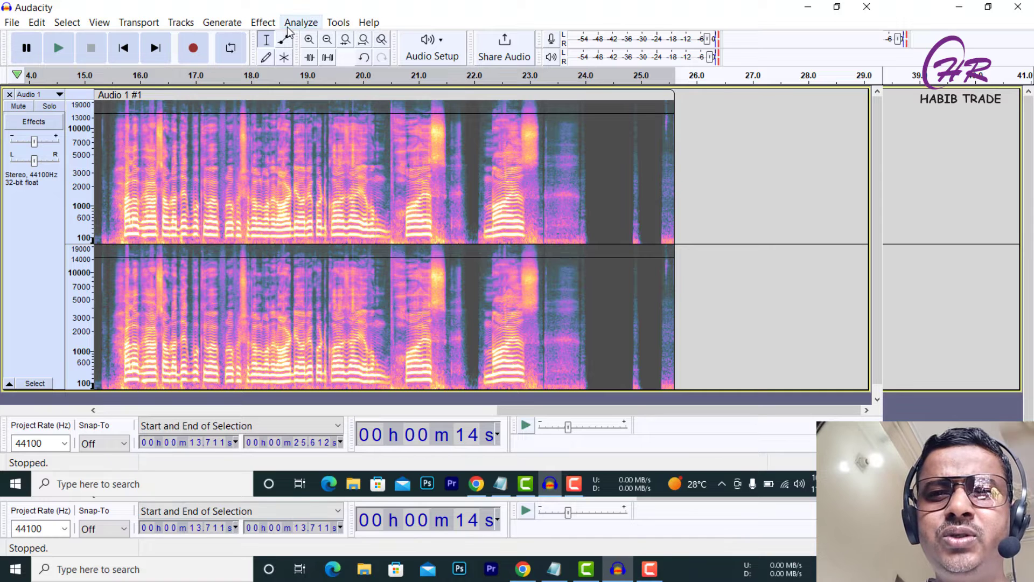
Apply Noise Reduction to the whole clip with 12 dB reduction, sensitivity 6.00 and 3 smoothing bands.
{"action": "left_click", "coordinate": [264, 27]}
{"action": "mouse_move", "coordinate": [341, 151]}
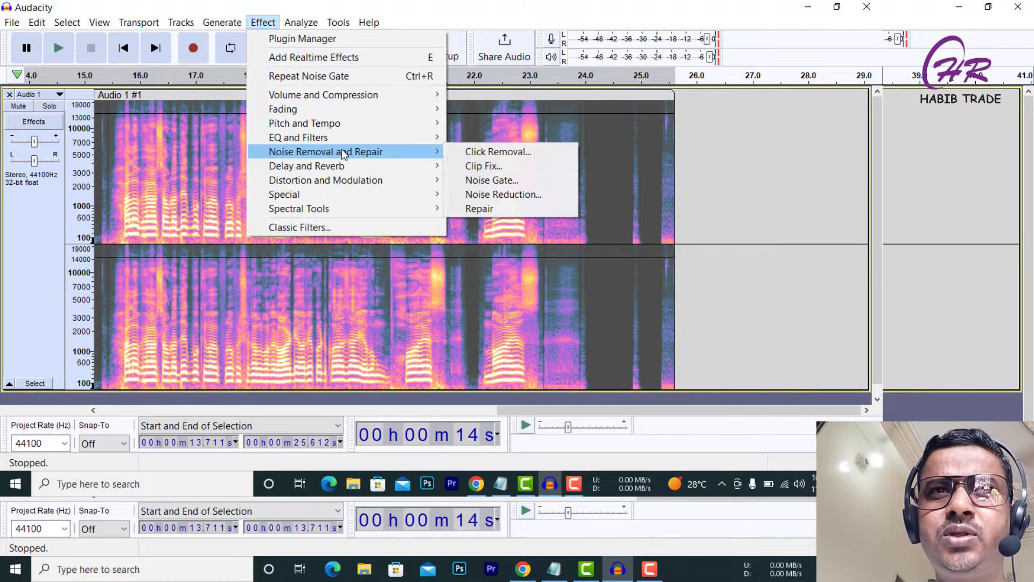
{"action": "left_click", "coordinate": [506, 195]}
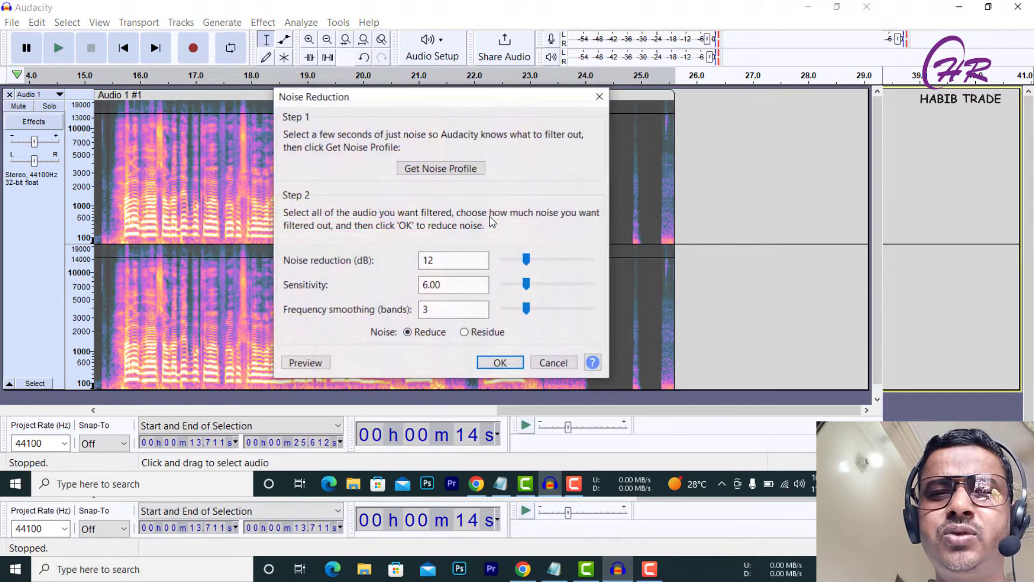
{"action": "left_click", "coordinate": [503, 365]}
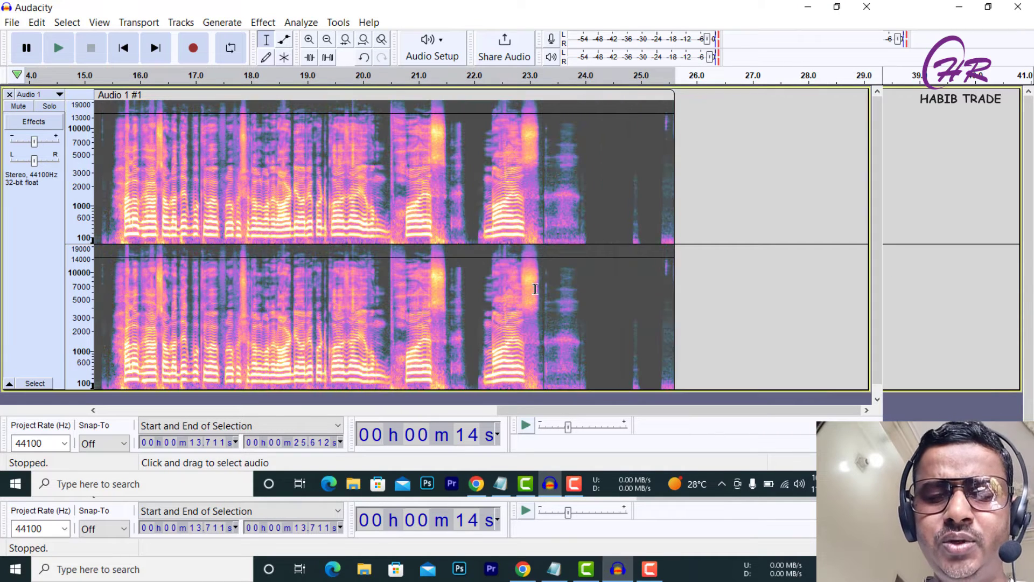
Play back the processed clip from about 14.3 seconds to listen to the result.
{"action": "left_click", "coordinate": [606, 178]}
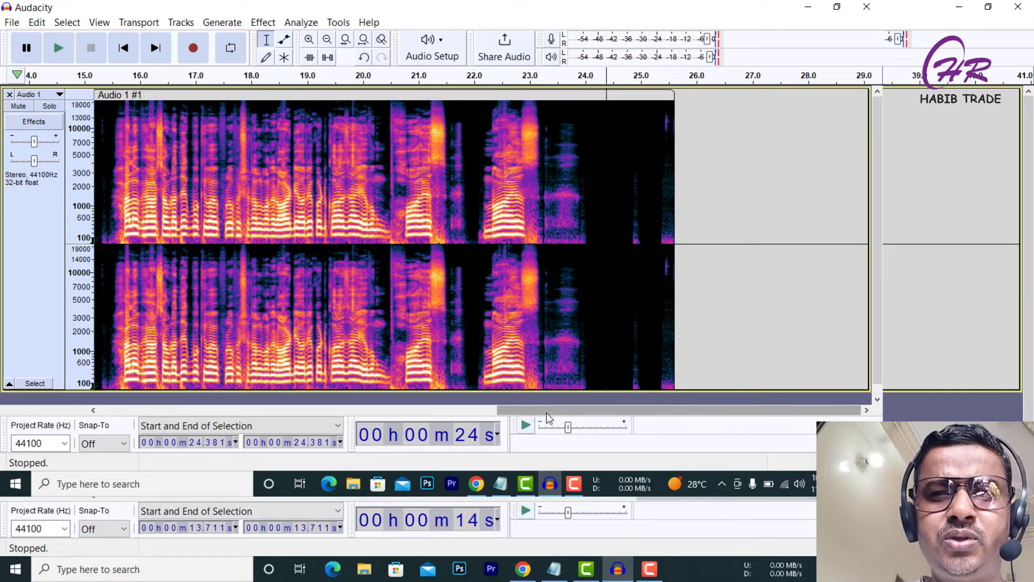
{"action": "mouse_move", "coordinate": [547, 413]}
{"action": "left_mouse_down"}
{"action": "mouse_move", "coordinate": [318, 425]}
{"action": "mouse_move", "coordinate": [525, 420]}
{"action": "mouse_move", "coordinate": [543, 413]}
{"action": "mouse_move", "coordinate": [536, 409]}
{"action": "left_mouse_up"}
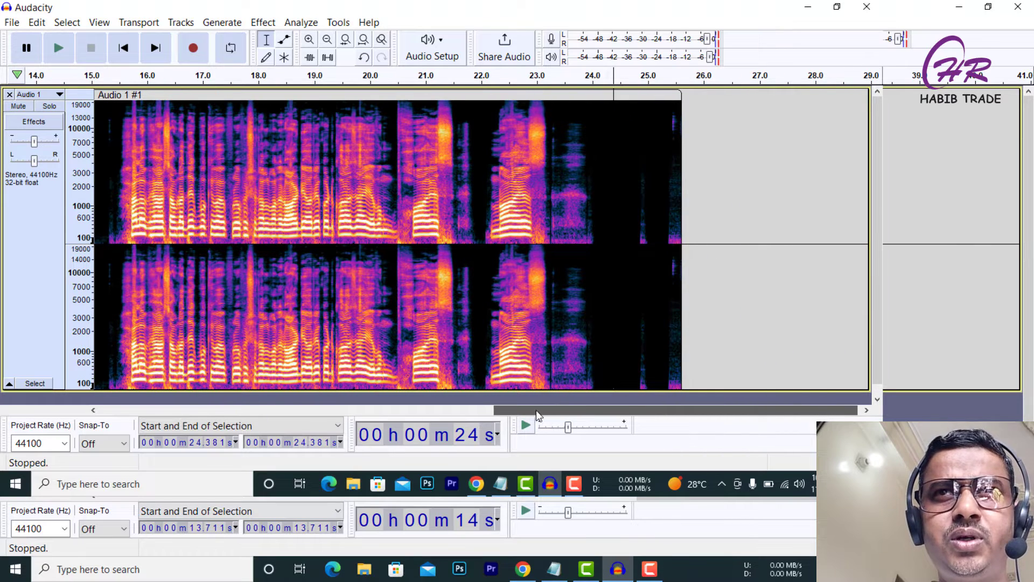
{"action": "left_click", "coordinate": [59, 51]}
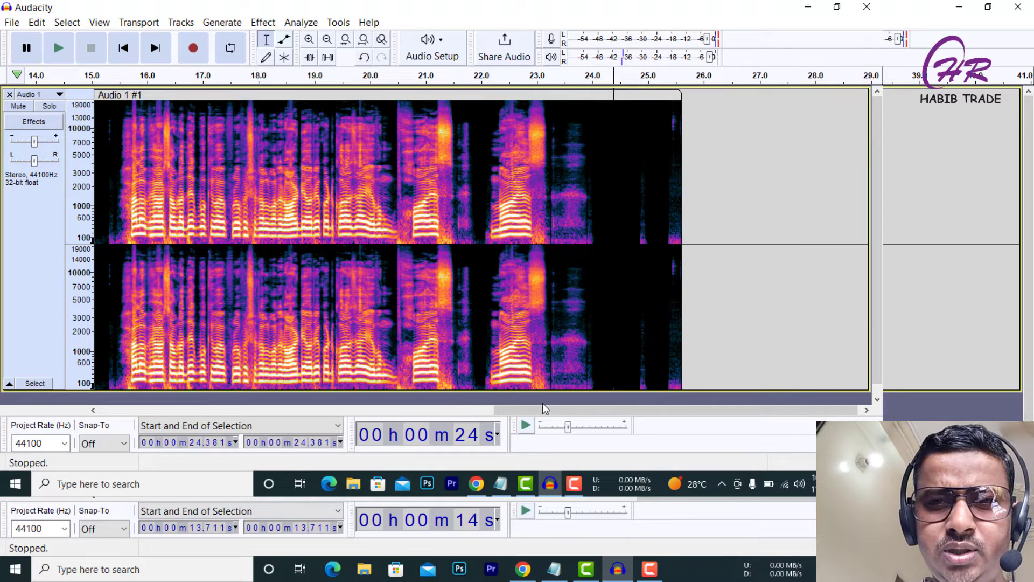
{"action": "left_click_drag", "start_coordinate": [542, 409], "coordinate": [325, 412]}
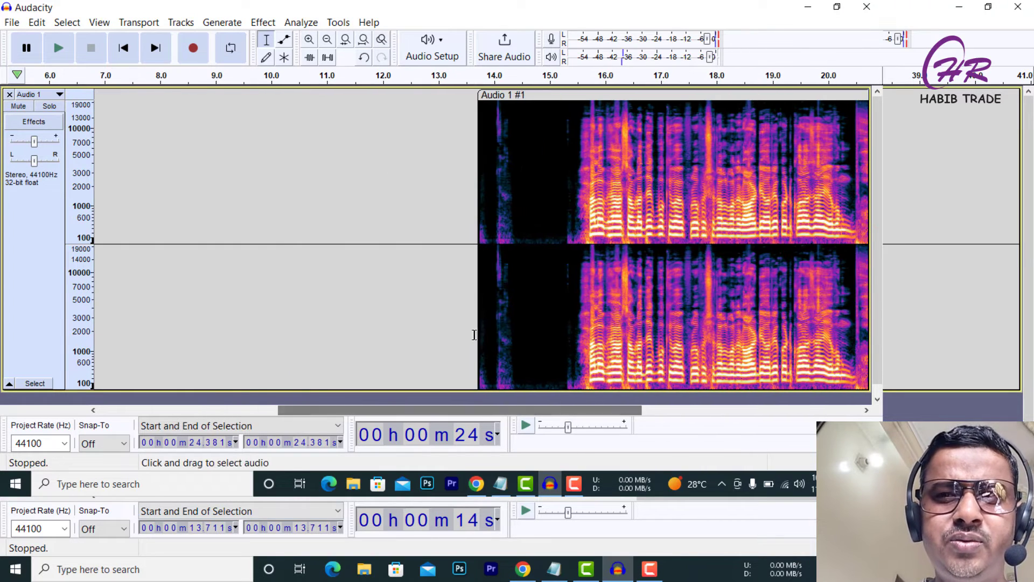
{"action": "left_click", "coordinate": [511, 291]}
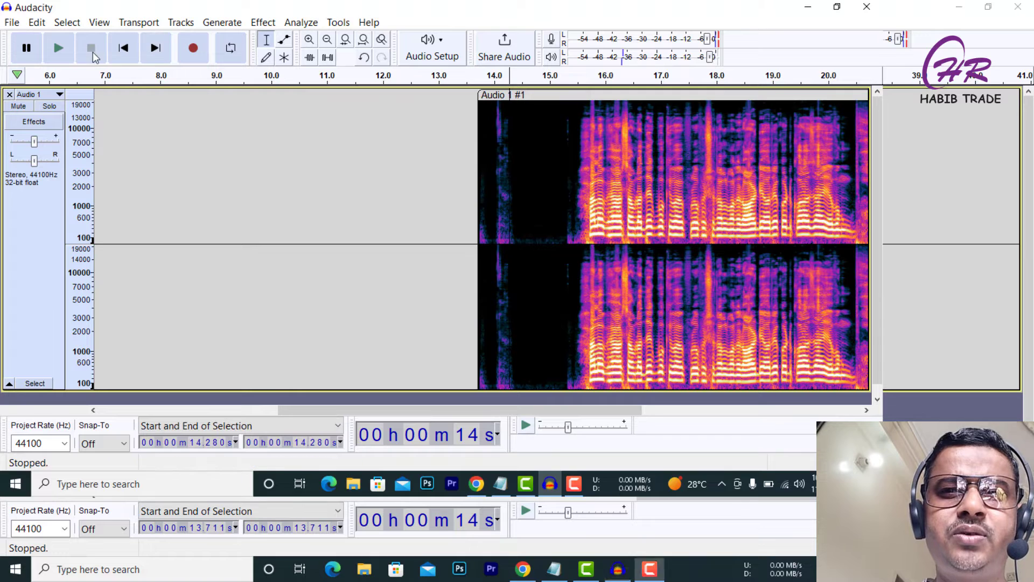
{"action": "left_click", "coordinate": [60, 52]}
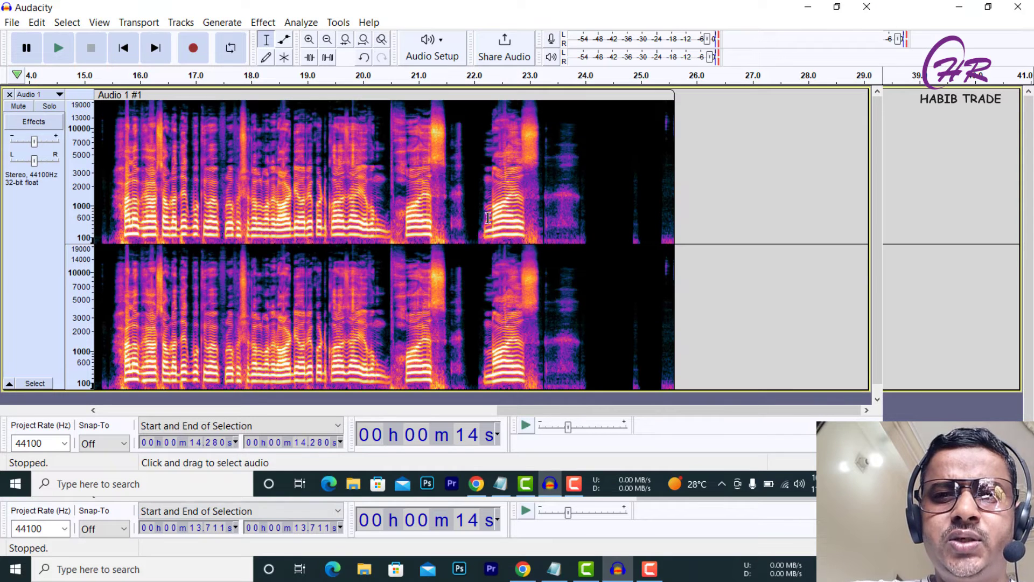
Switch the track display to Waveform view.
{"action": "left_click", "coordinate": [58, 95]}
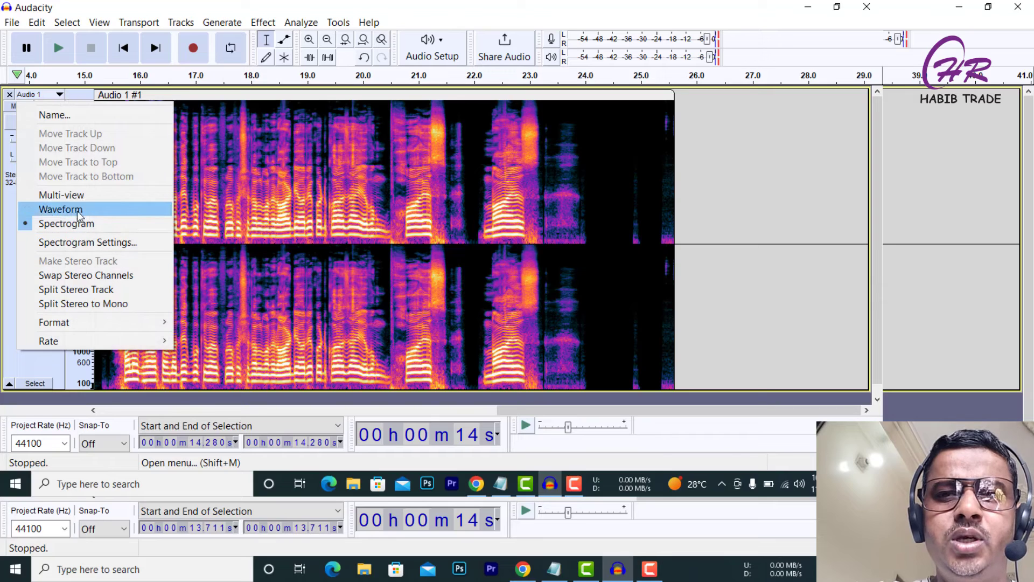
{"action": "left_click", "coordinate": [47, 214]}
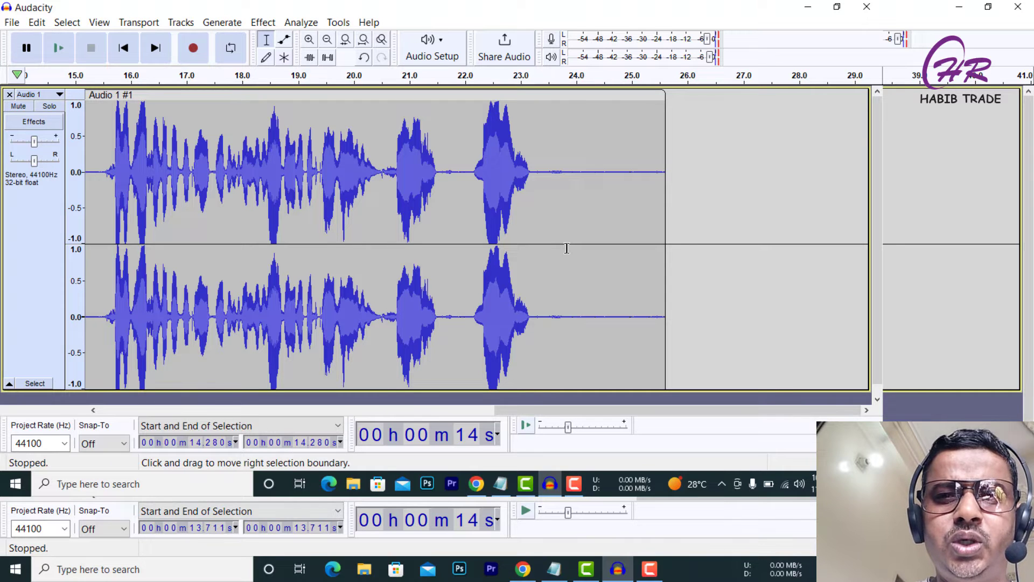
Undo the last three actions and redo the most recently undone one.
{"action": "key", "text": "ctrl+z"}
{"action": "key", "text": "ctrl+z"}
{"action": "key", "text": "ctrl+z"}
{"action": "key", "text": "ctrl+z"}
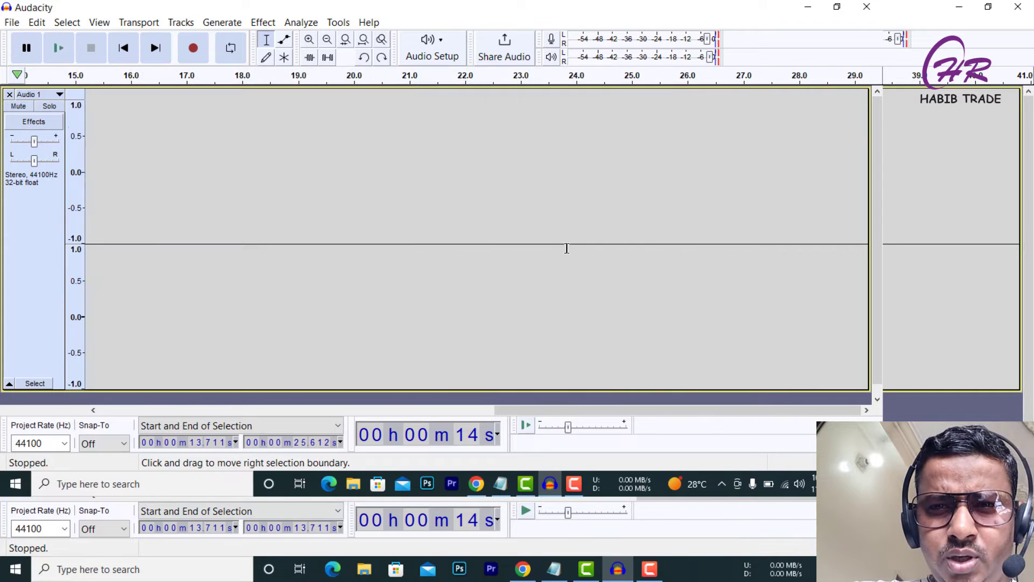
{"action": "key", "text": "ctrl+y"}
Switch the track display from Spectrogram to Waveform view.
{"action": "left_click", "coordinate": [37, 94]}
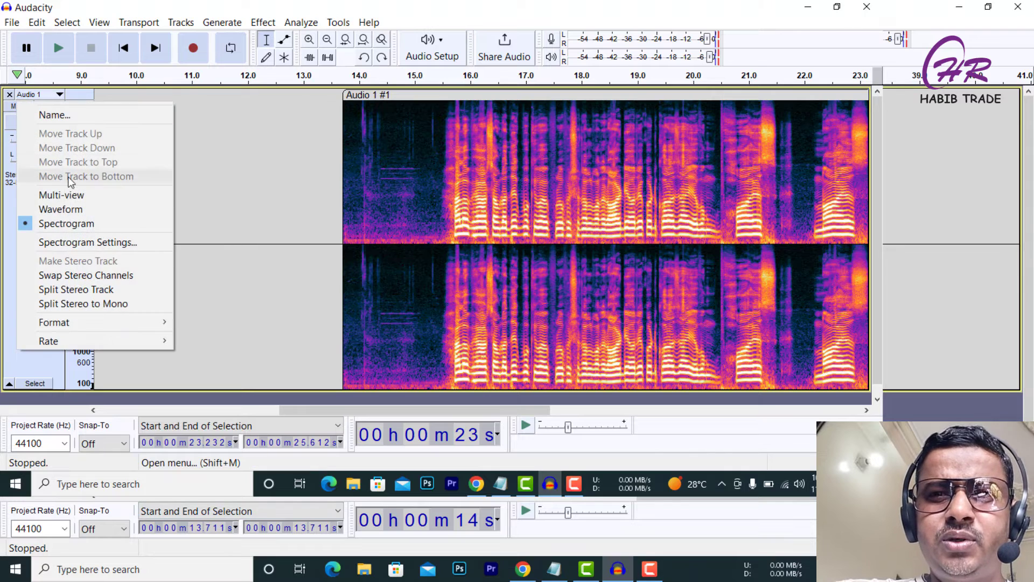
{"action": "left_click", "coordinate": [61, 209]}
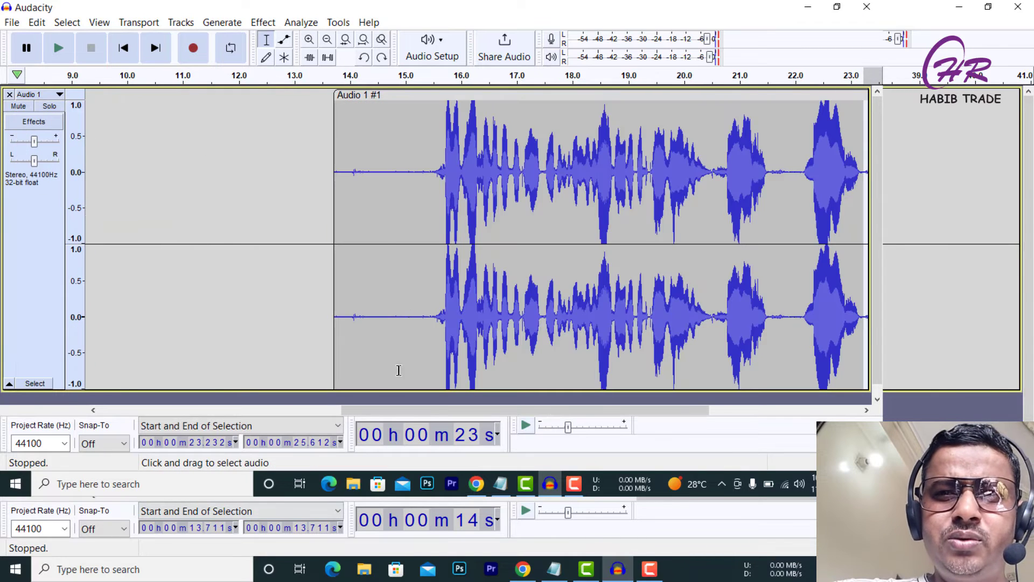
Select the silent tail from about 23.3 to 25.6 seconds and capture it as the Noise Reduction noise profile.
{"action": "left_click_drag", "start_coordinate": [393, 412], "coordinate": [511, 401]}
{"action": "left_click", "coordinate": [539, 120]}
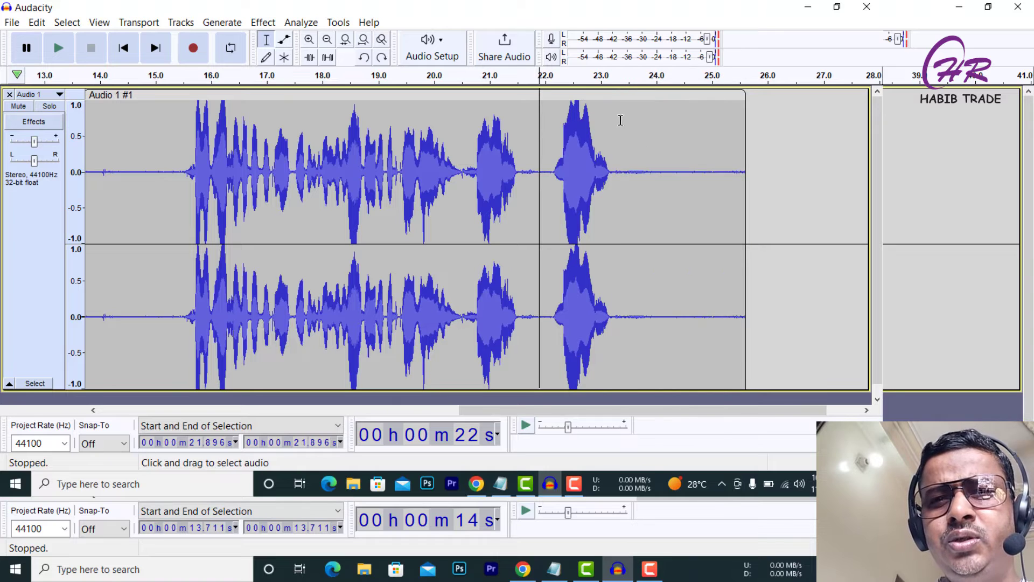
{"action": "left_click_drag", "start_coordinate": [615, 166], "coordinate": [734, 187]}
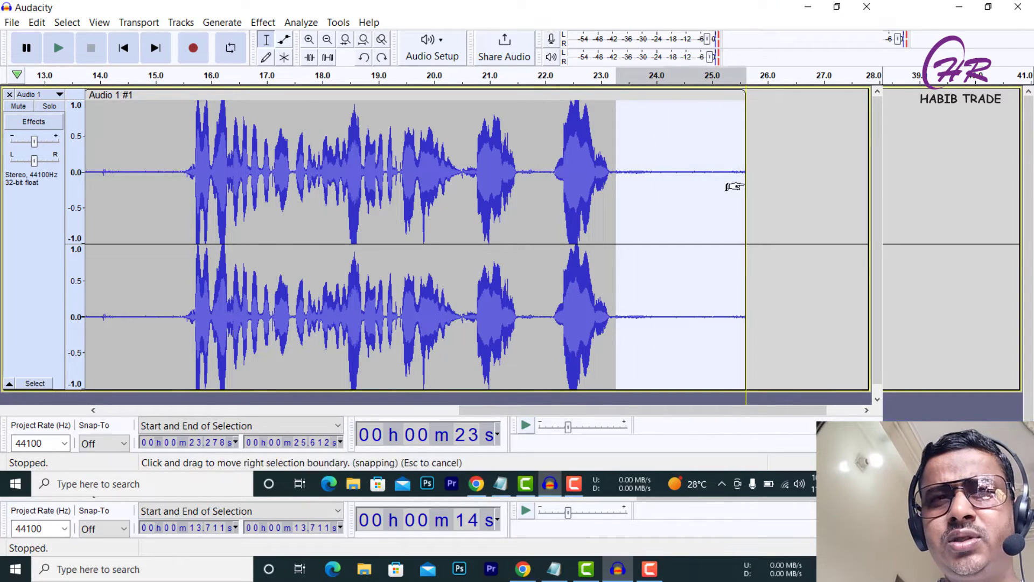
{"action": "left_click", "coordinate": [301, 22]}
{"action": "left_click", "coordinate": [263, 22]}
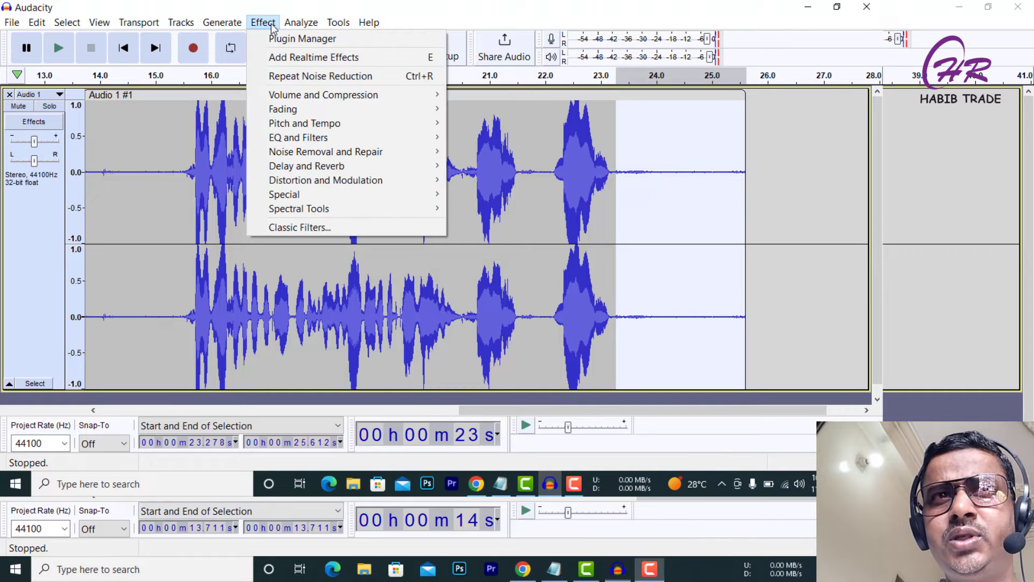
{"action": "mouse_move", "coordinate": [349, 157]}
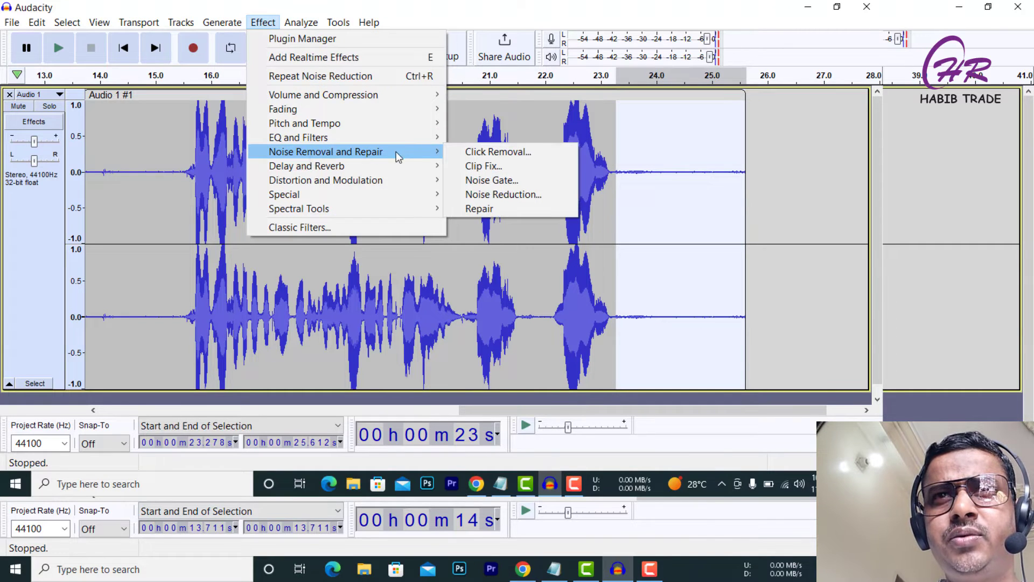
{"action": "left_click", "coordinate": [524, 195]}
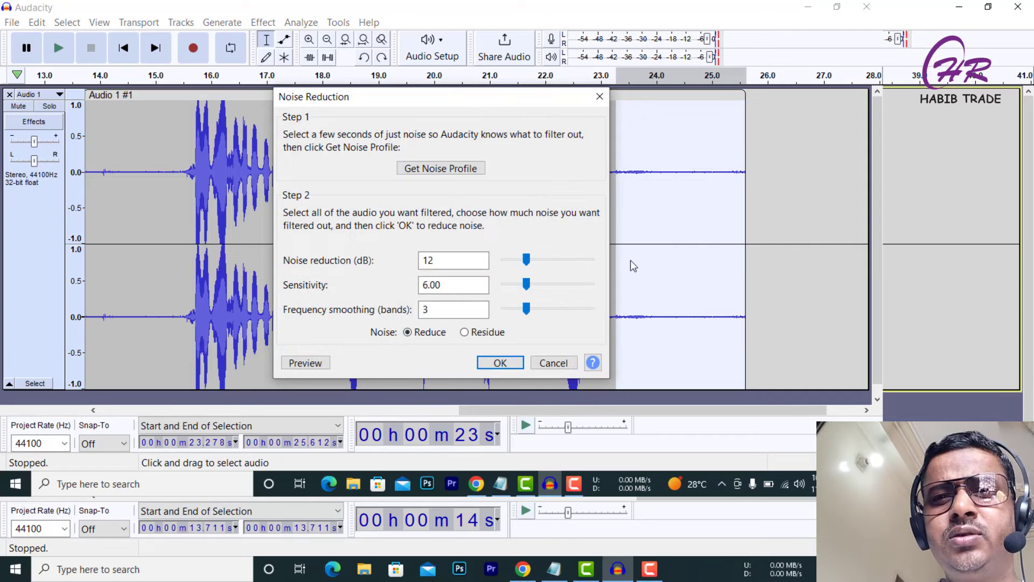
{"action": "left_click", "coordinate": [446, 170]}
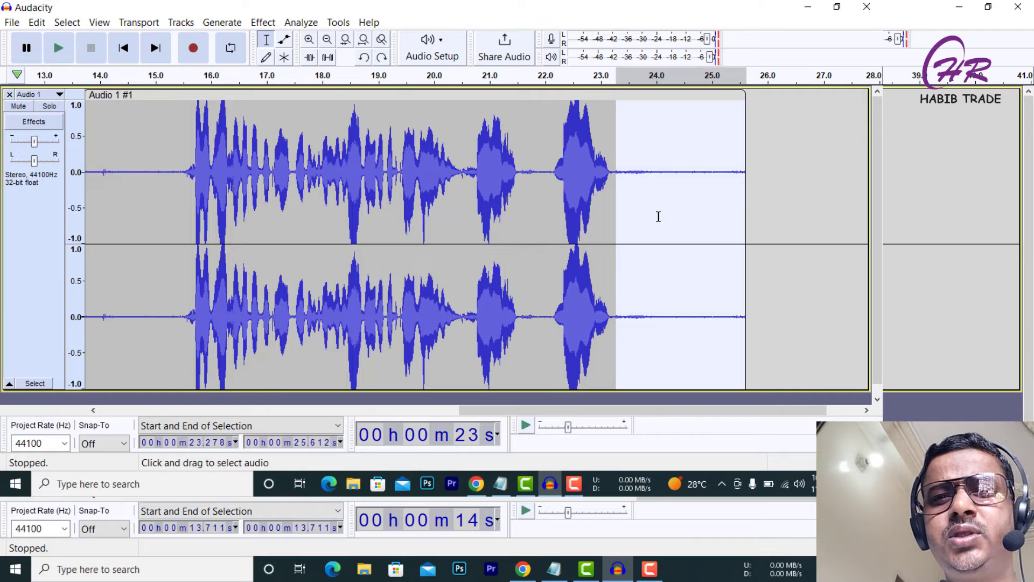
Select the whole track and apply Noise Reduction with 12 dB reduction, sensitivity 6.00 and 3 smoothing bands.
{"action": "left_click", "coordinate": [21, 243]}
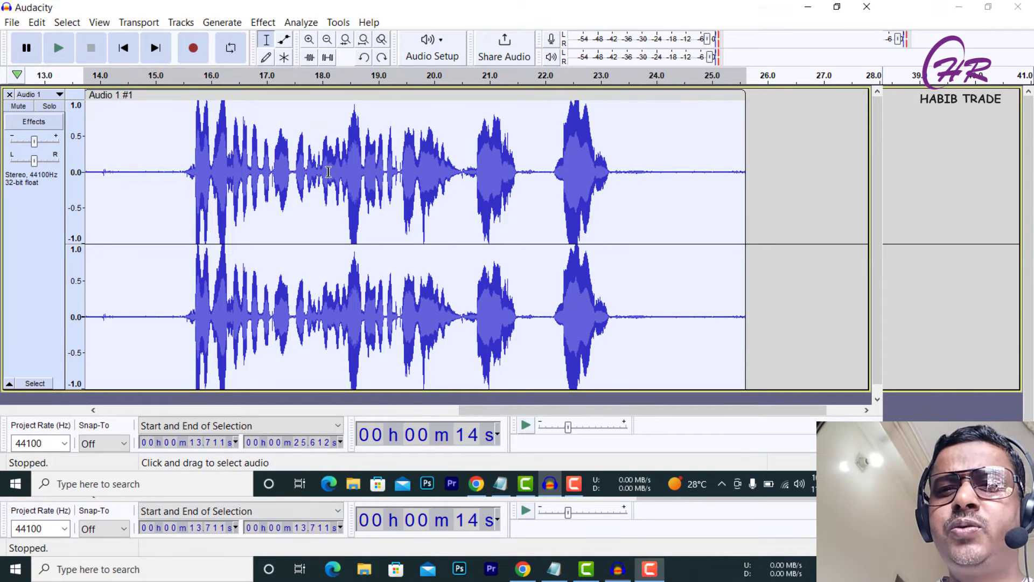
{"action": "left_click", "coordinate": [267, 24]}
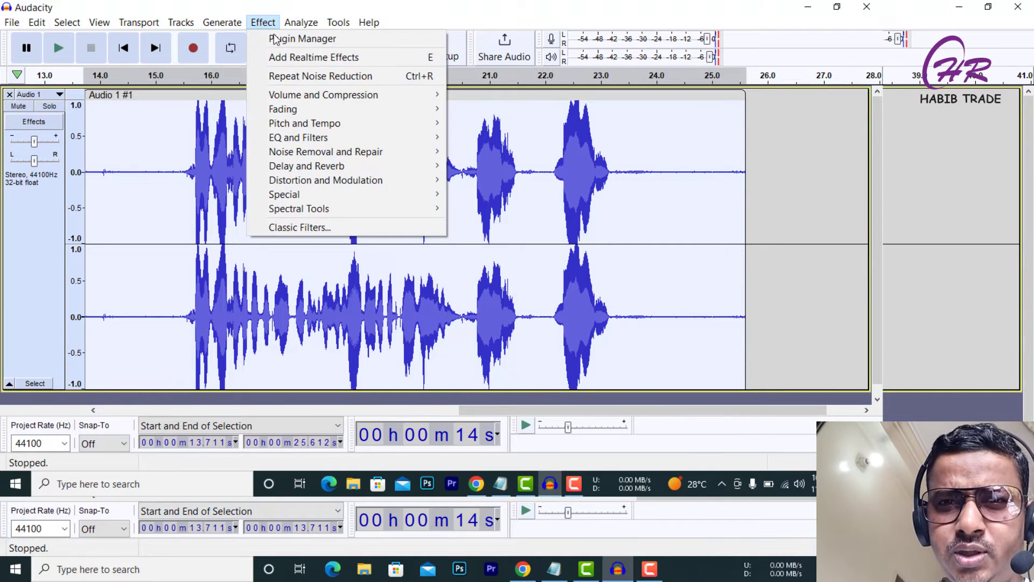
{"action": "mouse_move", "coordinate": [337, 167]}
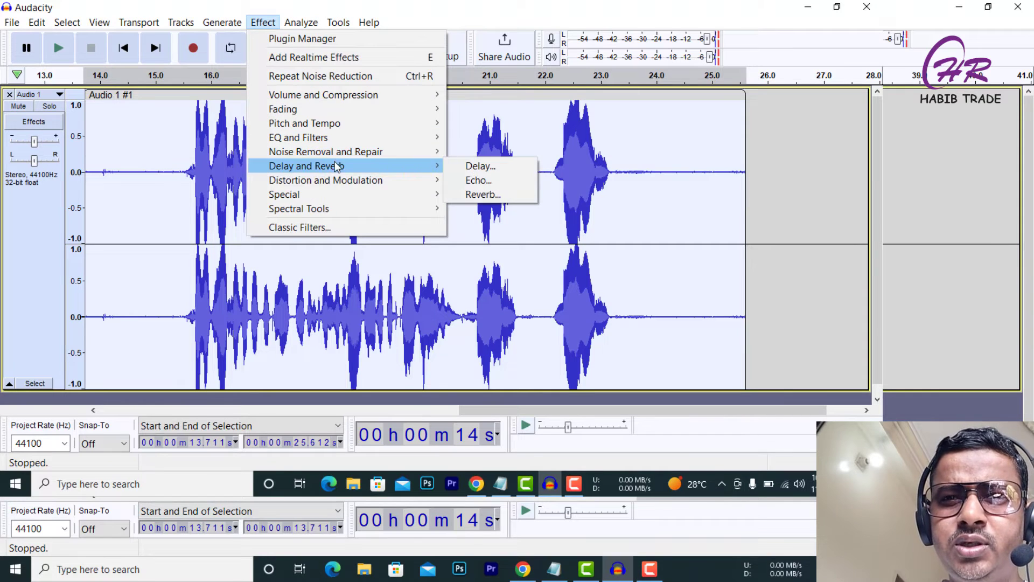
{"action": "mouse_move", "coordinate": [362, 156]}
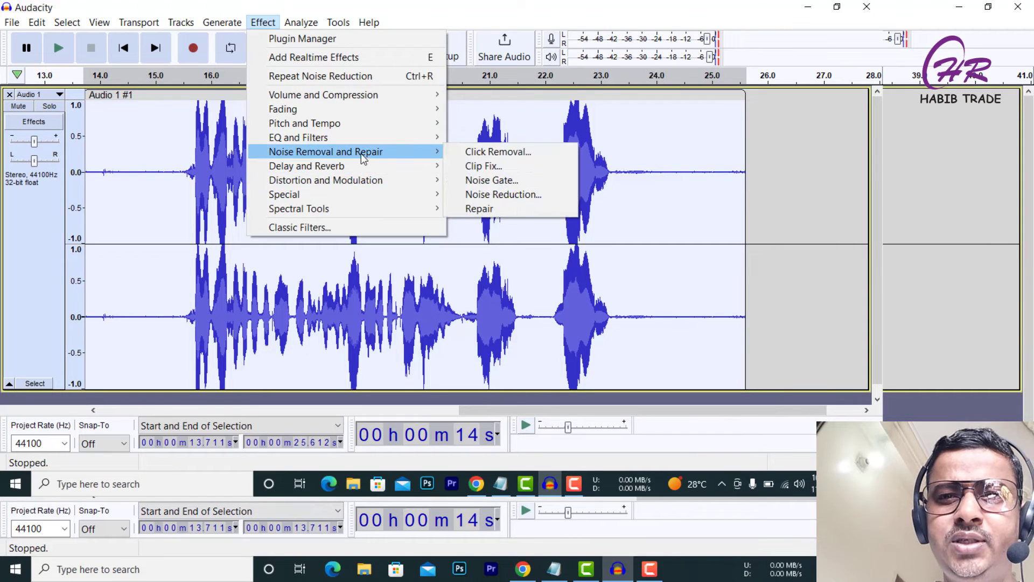
{"action": "left_click", "coordinate": [524, 195]}
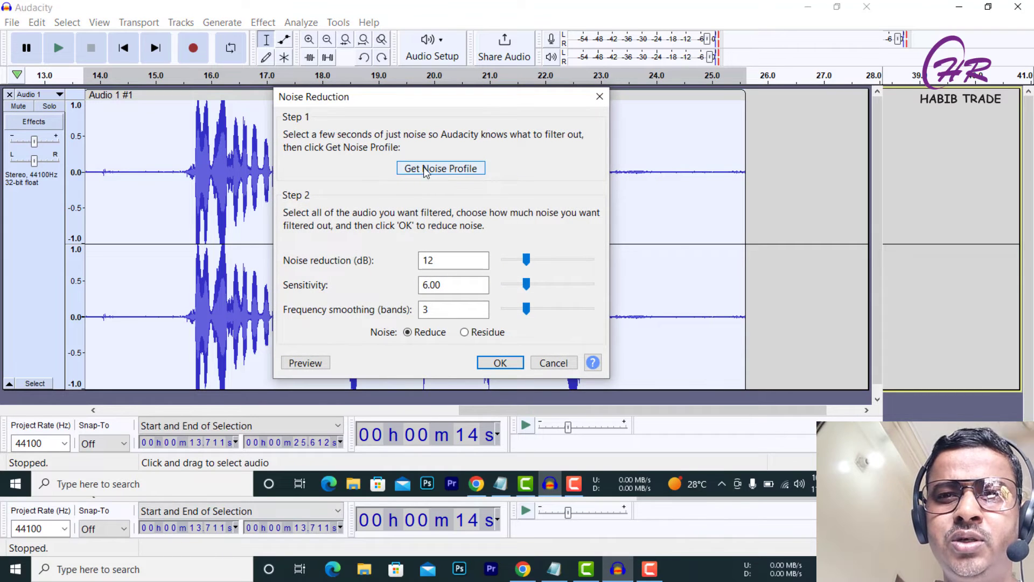
{"action": "left_click", "coordinate": [499, 363]}
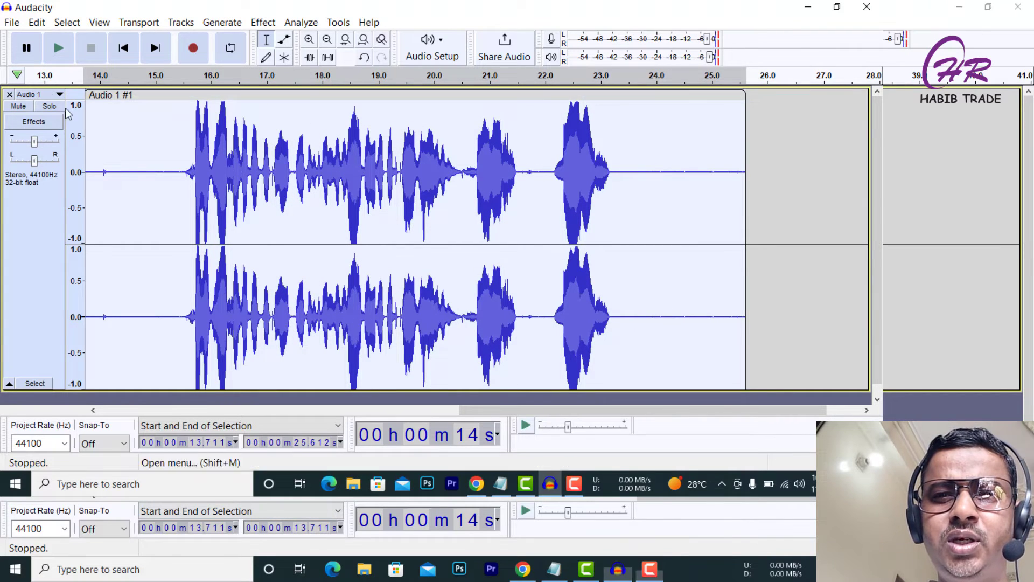
Play back the cleaned clip, stop it, and switch the track display to Spectrogram view.
{"action": "left_click", "coordinate": [59, 48]}
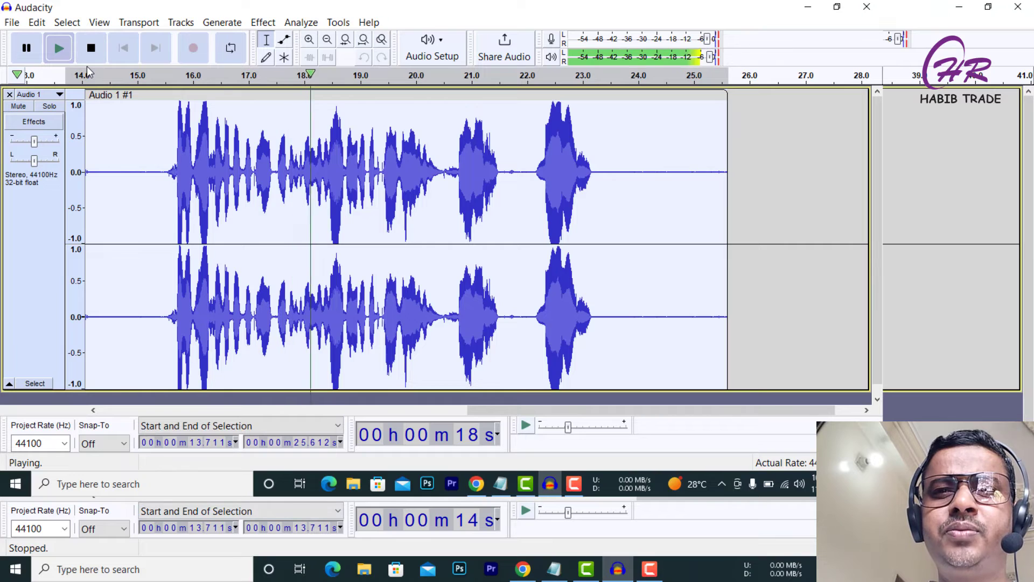
{"action": "left_click", "coordinate": [92, 49]}
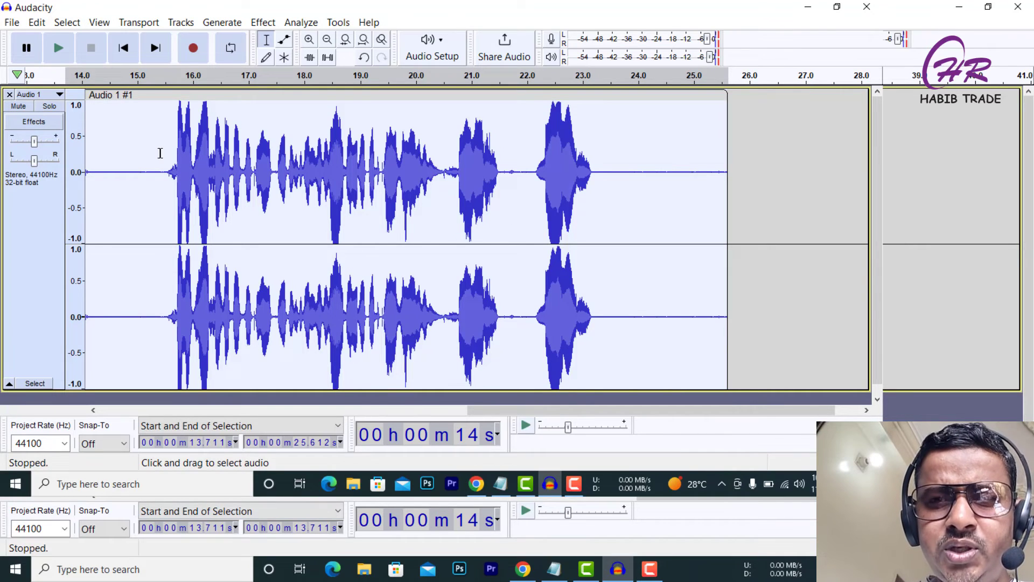
{"action": "left_click", "coordinate": [50, 99]}
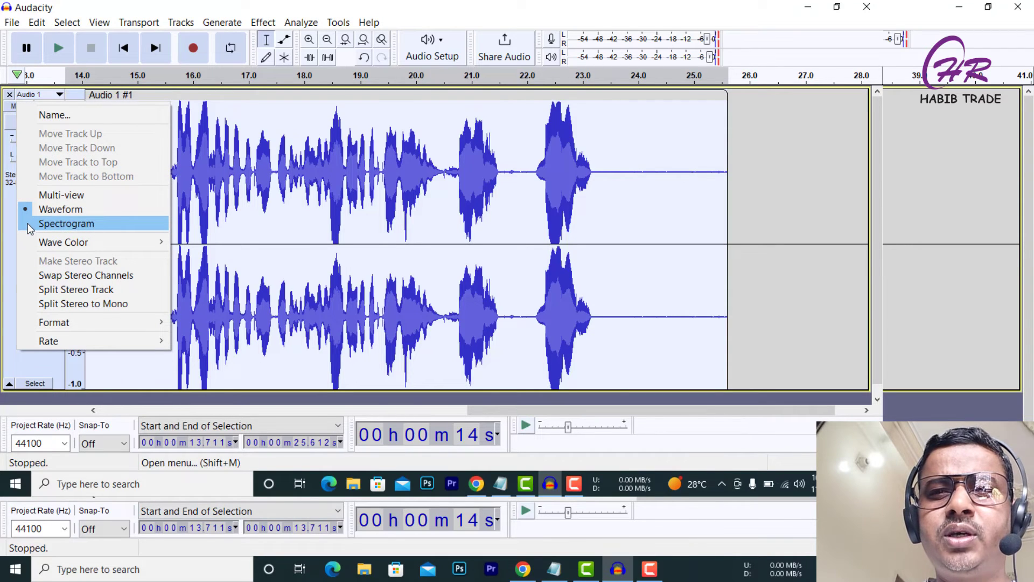
{"action": "left_click", "coordinate": [64, 224]}
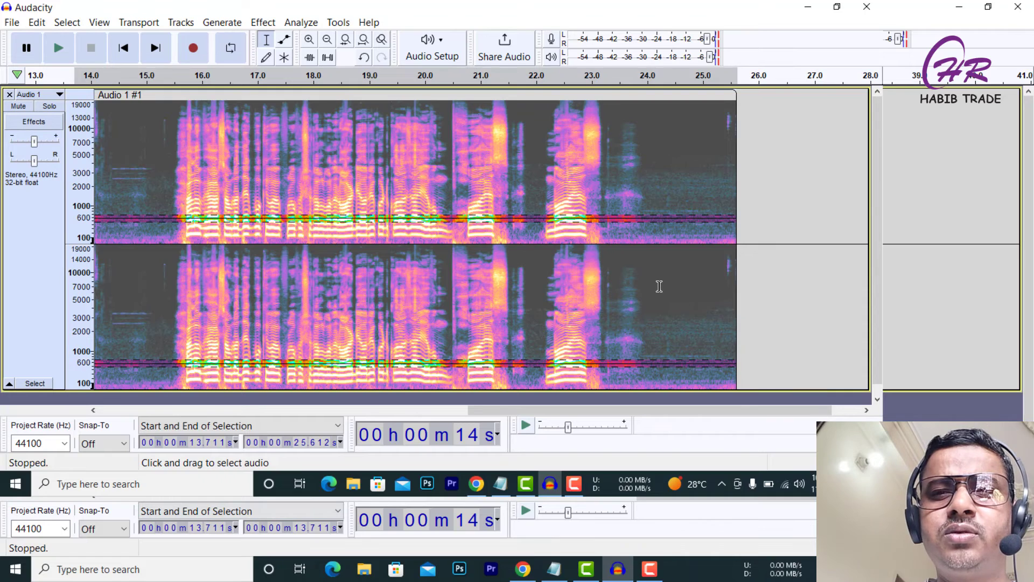
Make a spectral selection over the silent tail from about 23.4 to 25.3 seconds, limited to a band around 1000 Hz.
{"action": "scroll", "coordinate": [659, 286], "scroll_direction": "down", "scroll_amount": 1}
{"action": "scroll", "coordinate": [658, 289], "scroll_direction": "up", "scroll_amount": 1}
{"action": "scroll", "coordinate": [659, 289], "scroll_direction": "down", "scroll_amount": 1}
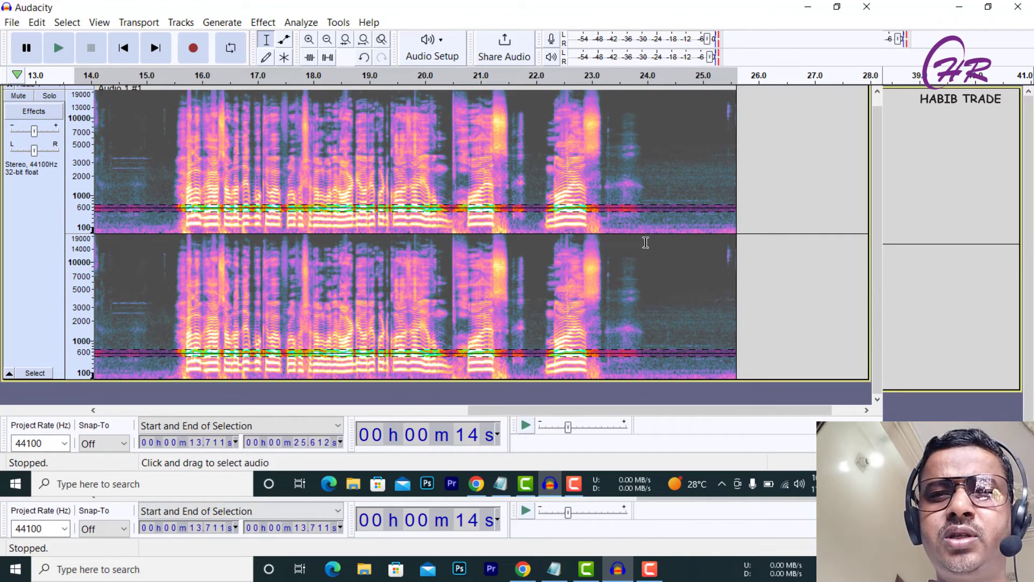
{"action": "left_click_drag", "start_coordinate": [685, 166], "coordinate": [614, 199]}
{"action": "scroll", "coordinate": [685, 189], "scroll_direction": "up", "scroll_amount": 1}
{"action": "left_click_drag", "start_coordinate": [716, 193], "coordinate": [615, 209]}
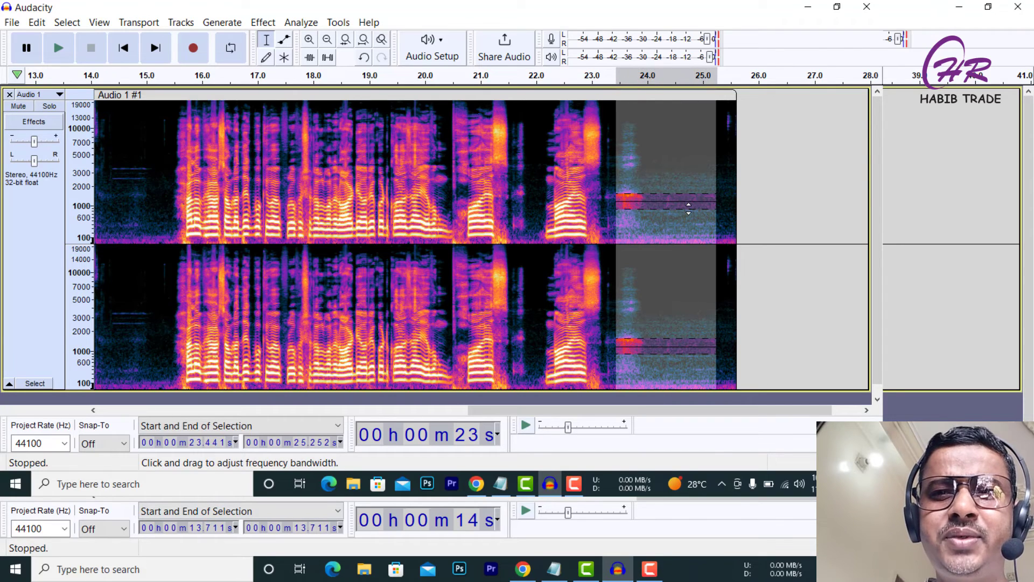
{"action": "left_click", "coordinate": [301, 23]}
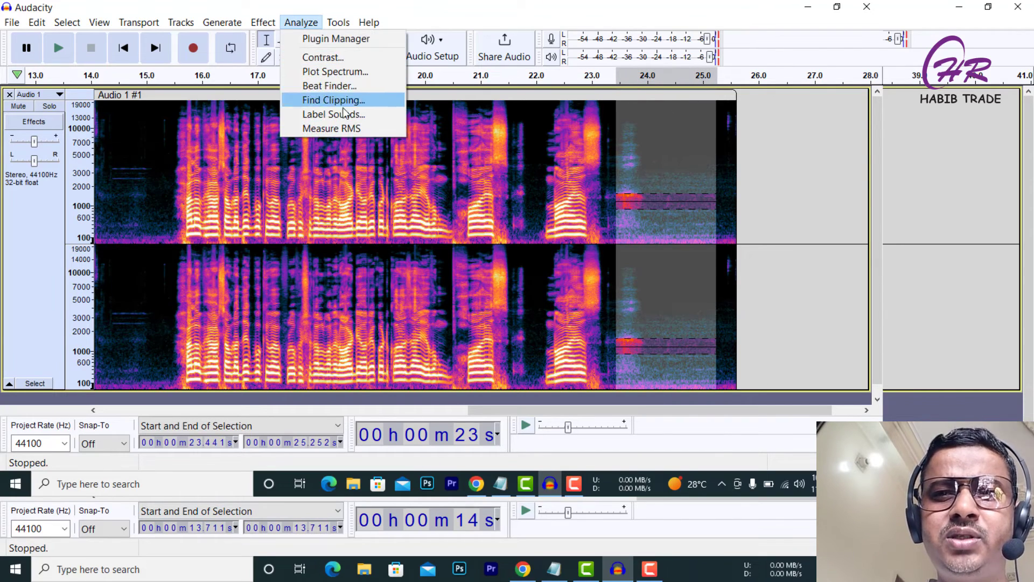
{"action": "mouse_move", "coordinate": [264, 24]}
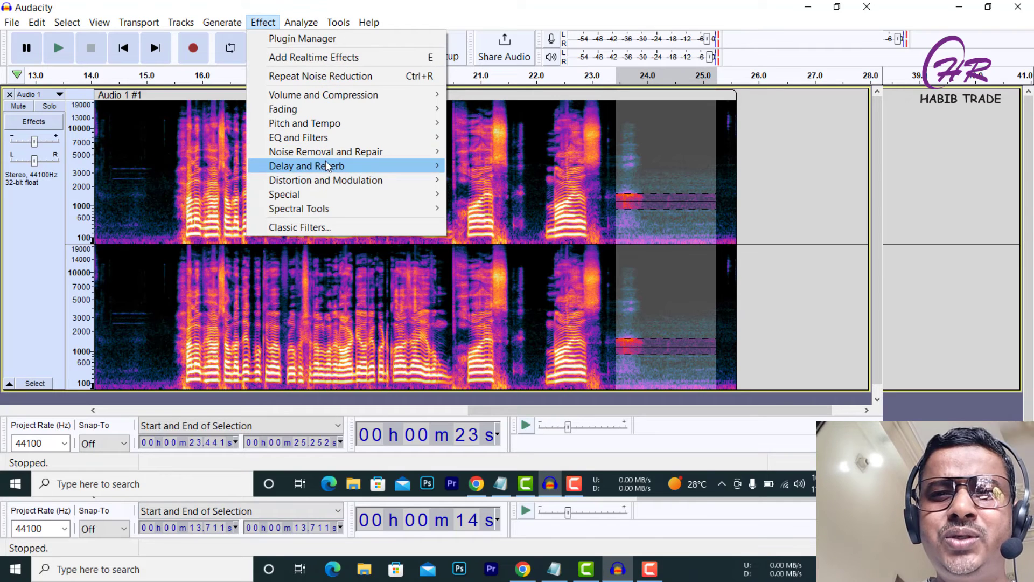
{"action": "mouse_move", "coordinate": [330, 153]}
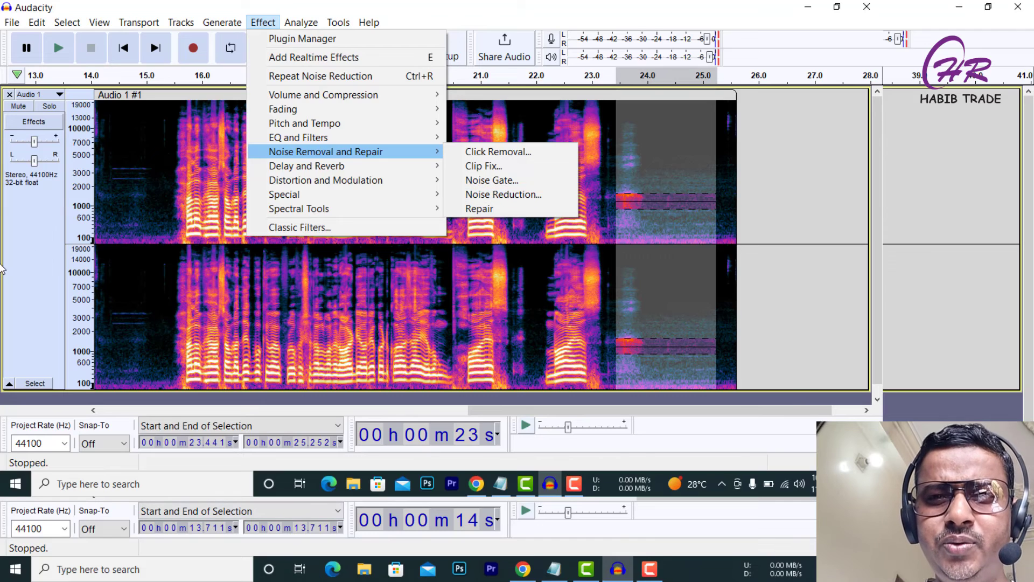
{"action": "left_click", "coordinate": [470, 241]}
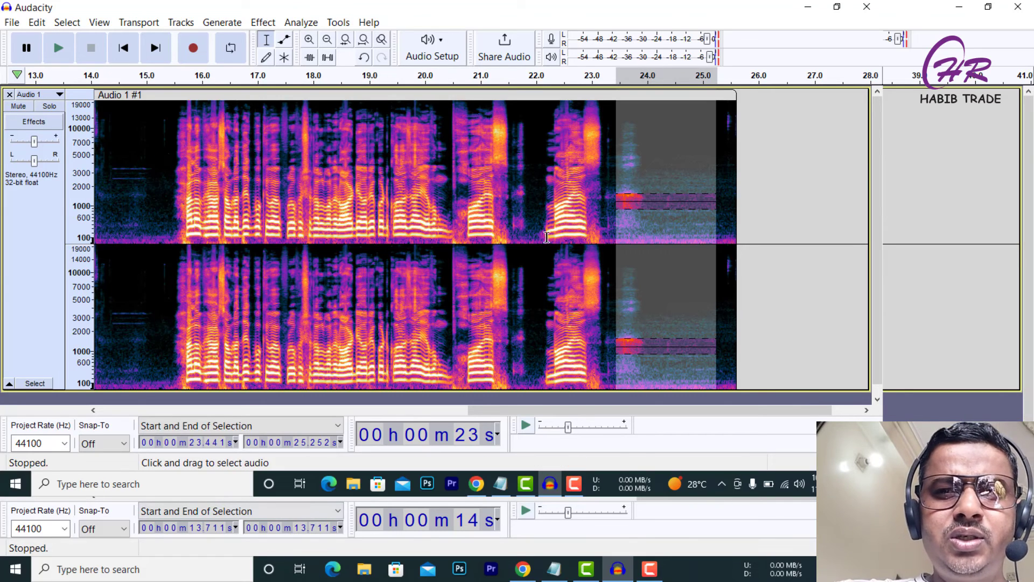
Switch the track display back to Waveform view.
{"action": "left_click", "coordinate": [50, 95]}
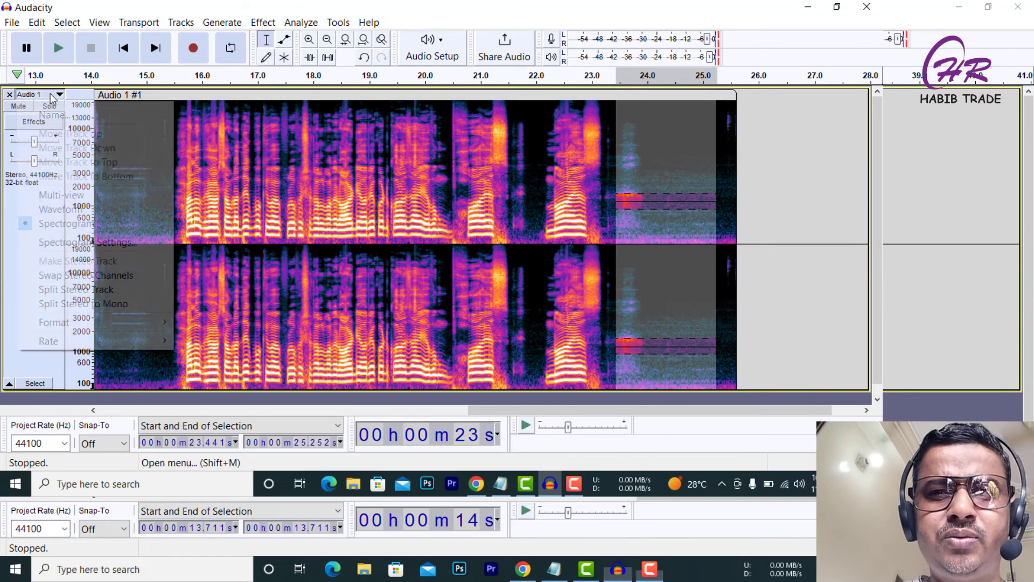
{"action": "left_click", "coordinate": [48, 209]}
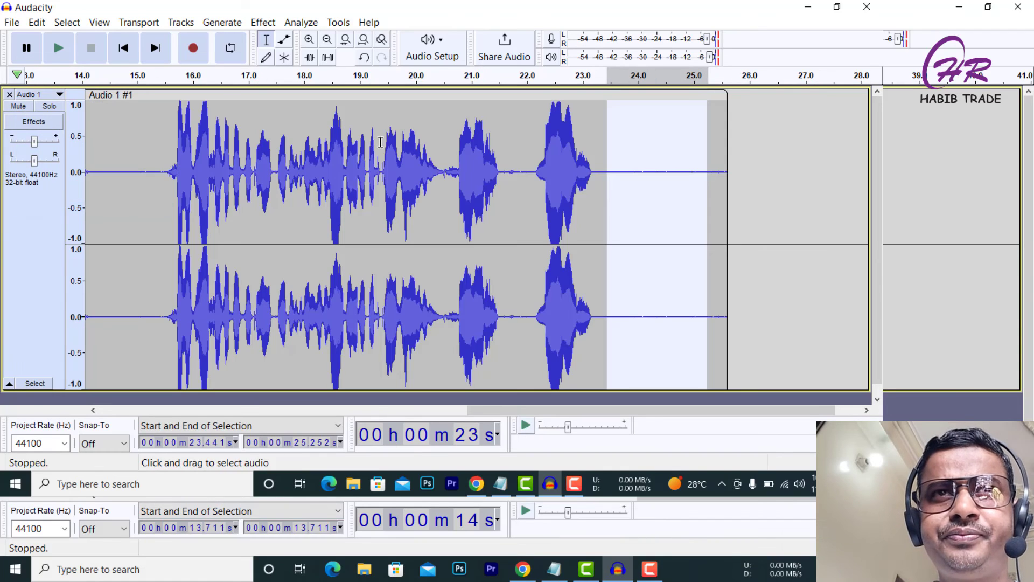
{"action": "scroll", "coordinate": [510, 259], "scroll_direction": "down", "scroll_amount": 1}
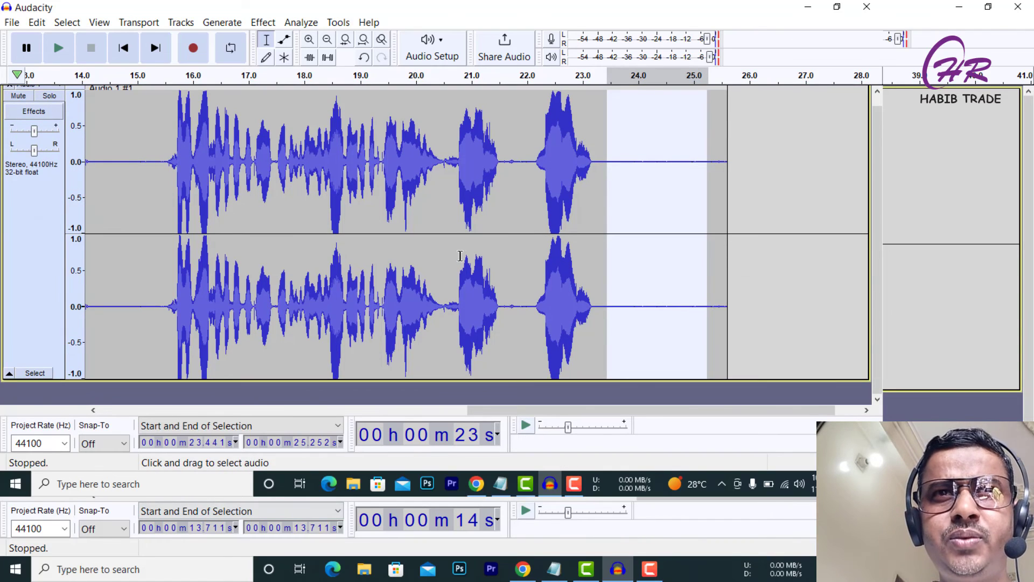
{"action": "scroll", "coordinate": [472, 252], "scroll_direction": "up", "scroll_amount": 1}
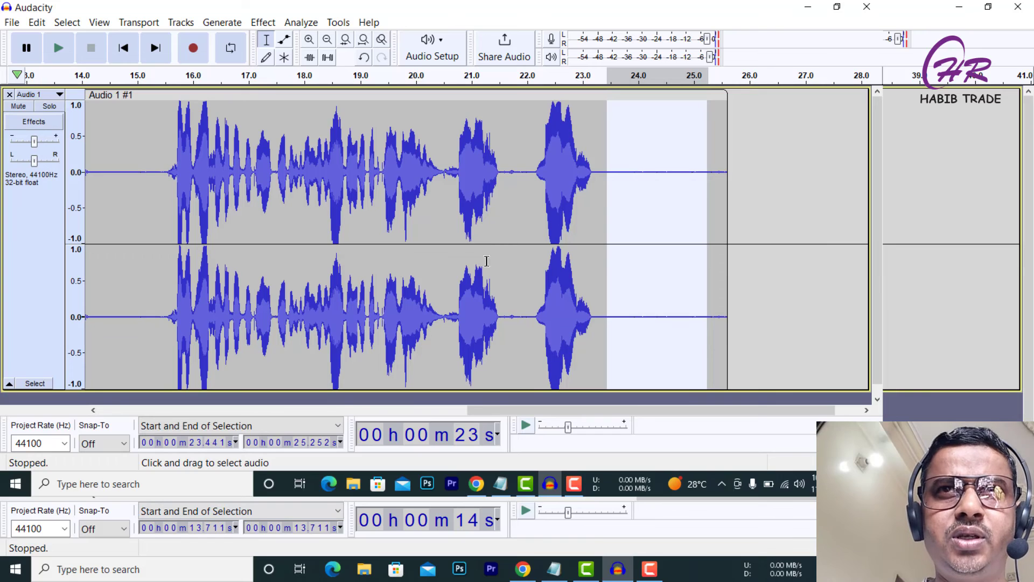